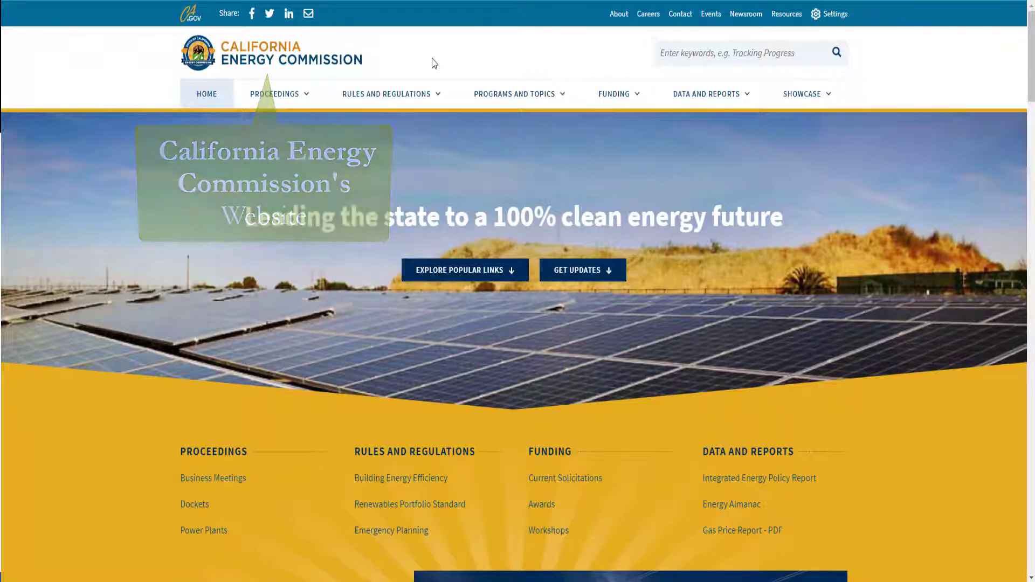
- Open the RULES AND REGULATIONS dropdown on the California Energy Commission homepage
{"action": "left_click", "coordinate": [432, 97]}
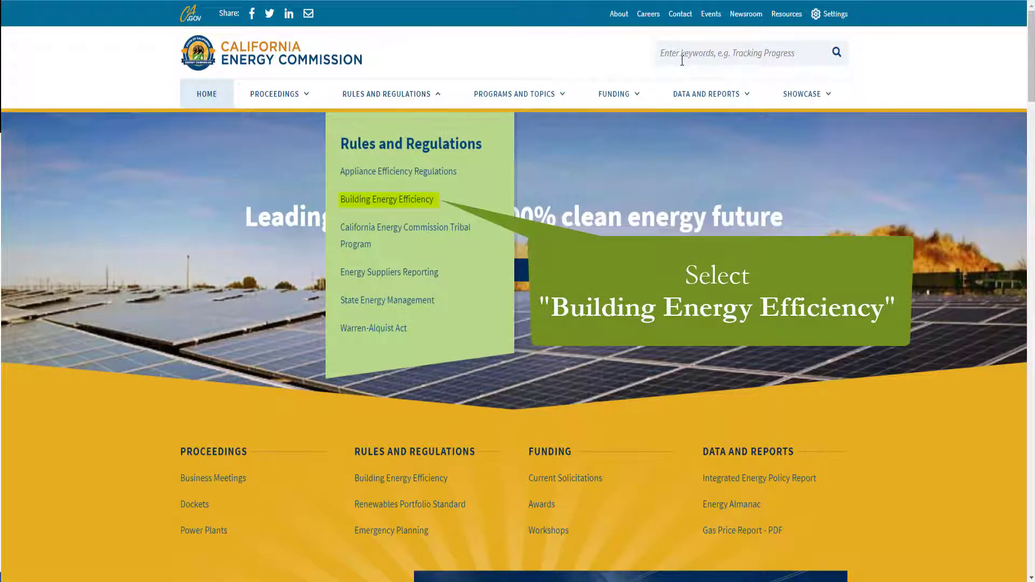
- Go through Building Energy Efficiency and the Title 24 card to the 2019 Standards page
{"action": "left_click", "coordinate": [426, 207]}
{"action": "scroll", "coordinate": [367, 211], "scroll_direction": "down", "scroll_amount": 6}
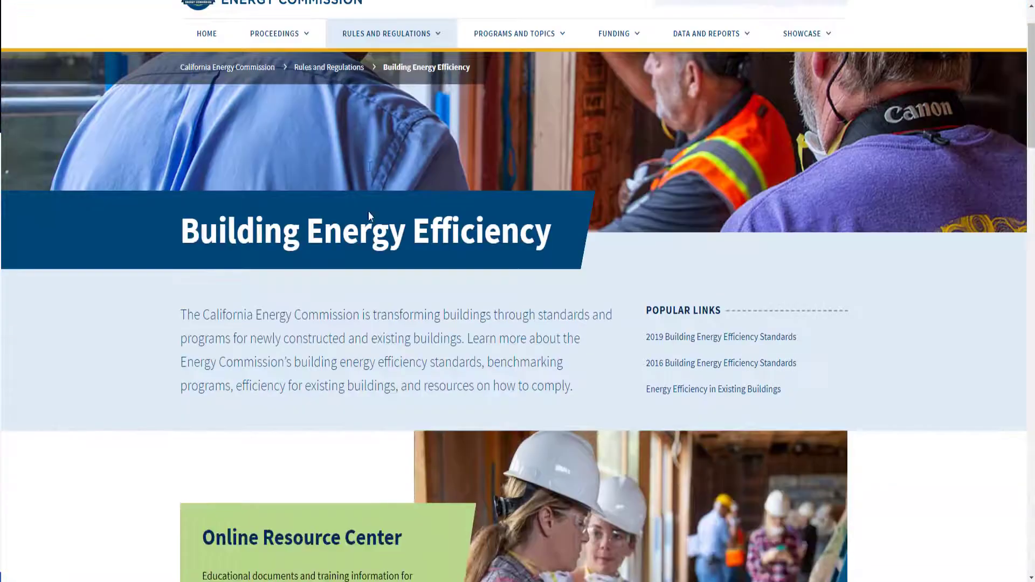
{"action": "scroll", "coordinate": [360, 203], "scroll_direction": "down", "scroll_amount": 7}
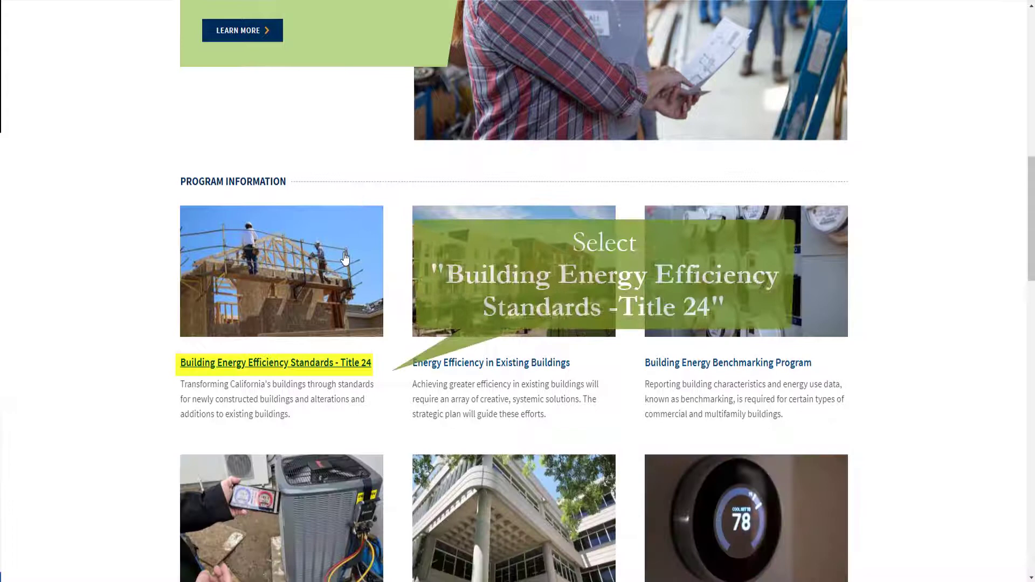
{"action": "left_click", "coordinate": [320, 301]}
{"action": "scroll", "coordinate": [376, 323], "scroll_direction": "down", "scroll_amount": 7}
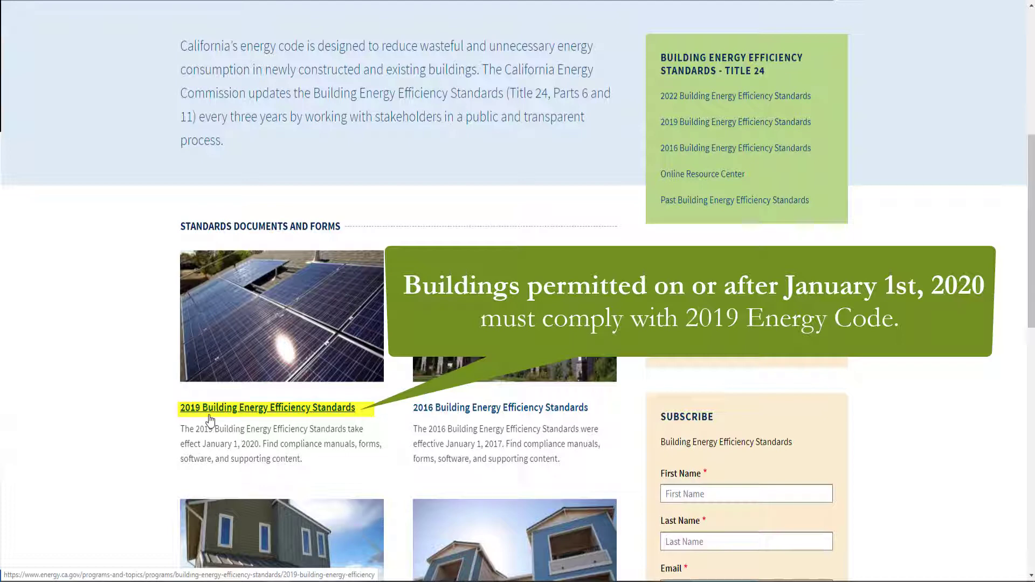
{"action": "left_click", "coordinate": [210, 420]}
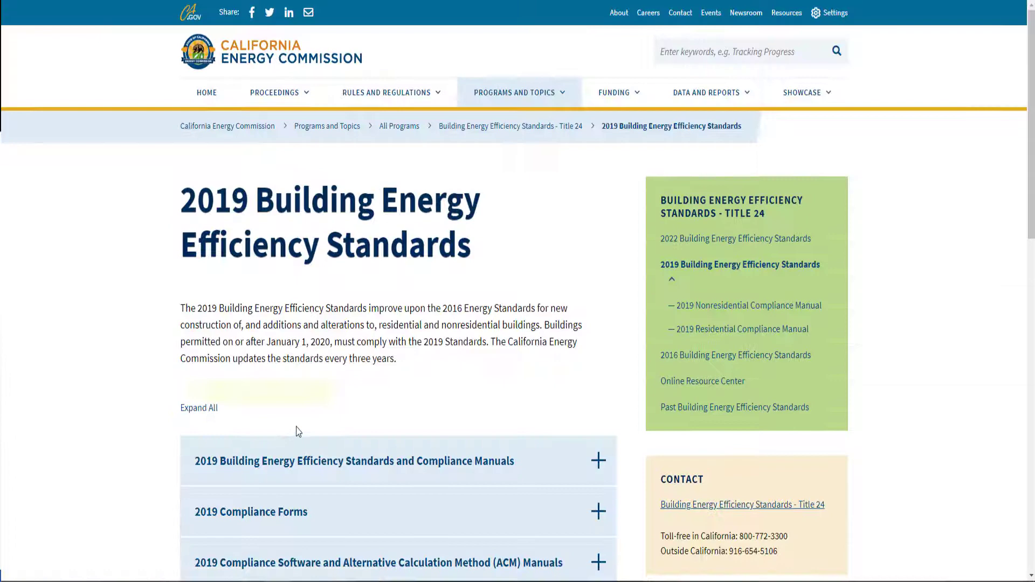
- Expand 2019 Compliance Forms and open the Nonresidential NRCC folder listing ten PDFs
{"action": "scroll", "coordinate": [298, 431], "scroll_direction": "down", "scroll_amount": 2}
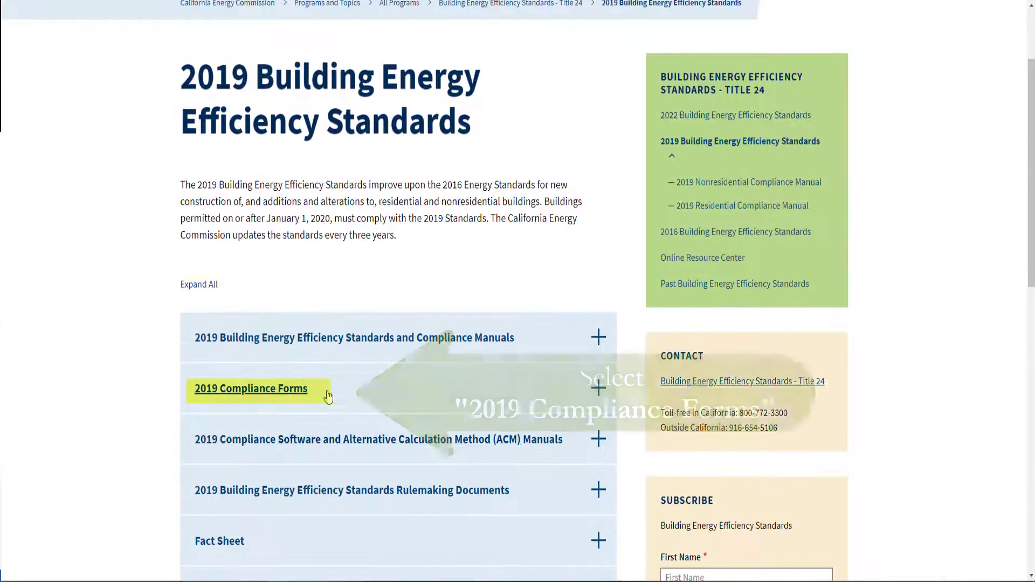
{"action": "left_click", "coordinate": [296, 395]}
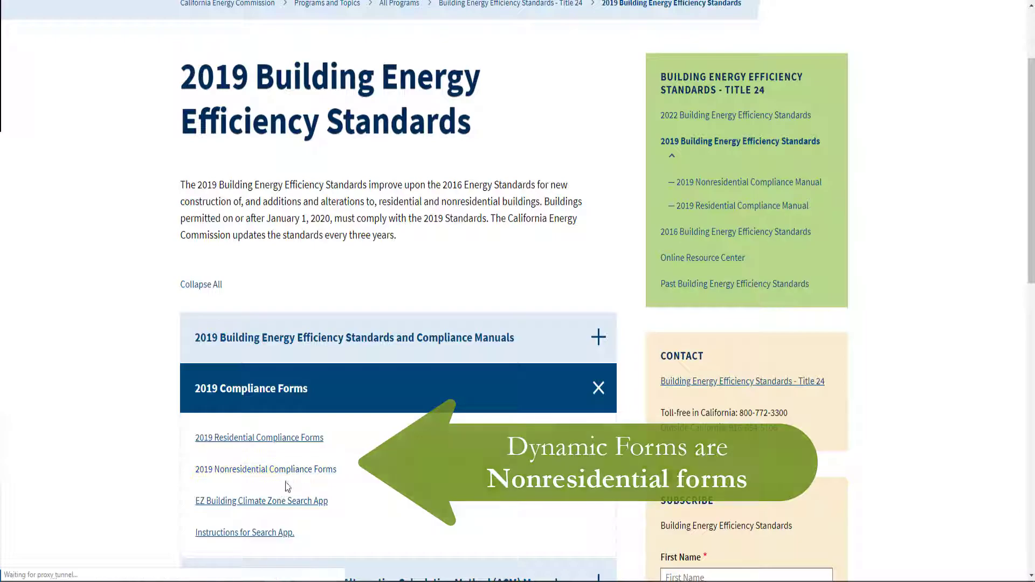
{"action": "left_click", "coordinate": [299, 477]}
{"action": "scroll", "coordinate": [205, 435], "scroll_direction": "down", "scroll_amount": 1}
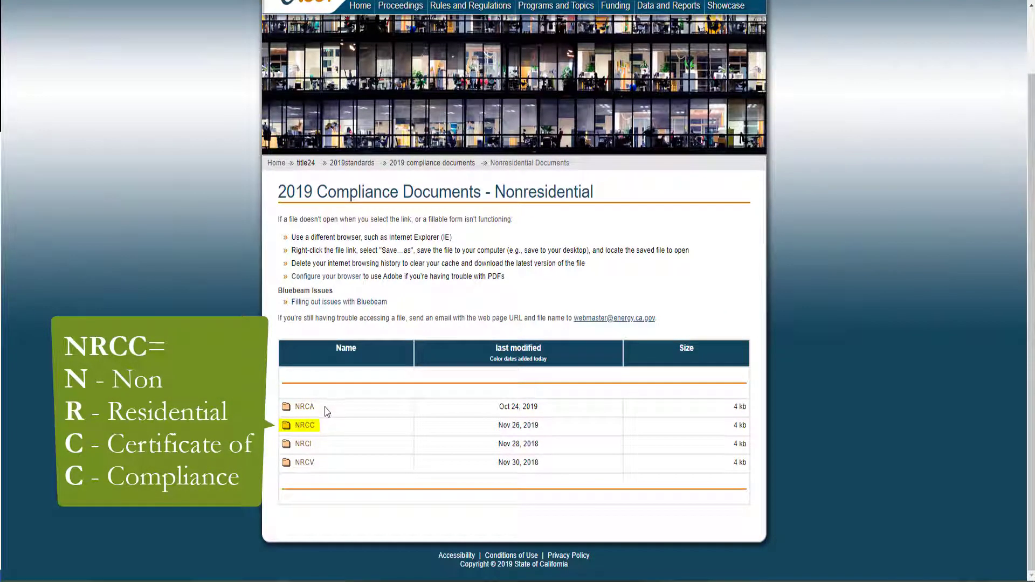
{"action": "left_click", "coordinate": [303, 426]}
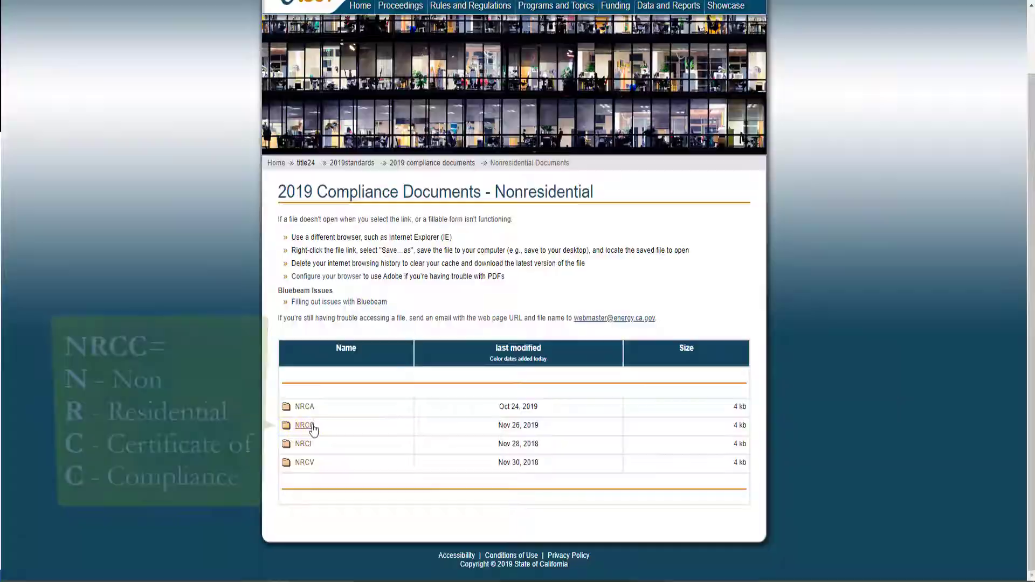
{"action": "scroll", "coordinate": [446, 455], "scroll_direction": "down", "scroll_amount": 3}
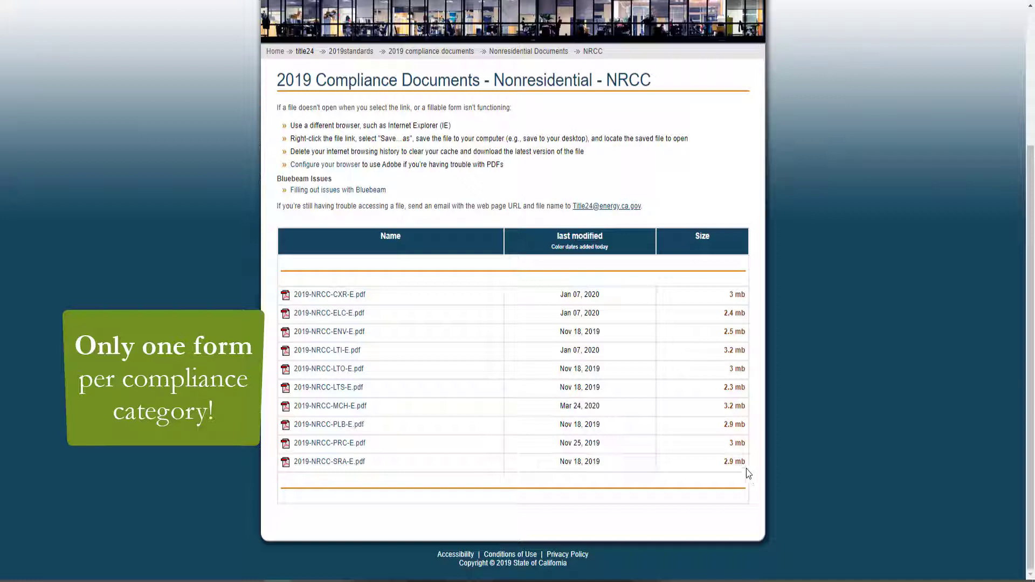
- Download 2019-NRCC-LTO-E.pdf, set it to open when done, and save it locally
{"action": "left_click", "coordinate": [355, 371]}
{"action": "left_click", "coordinate": [113, 566]}
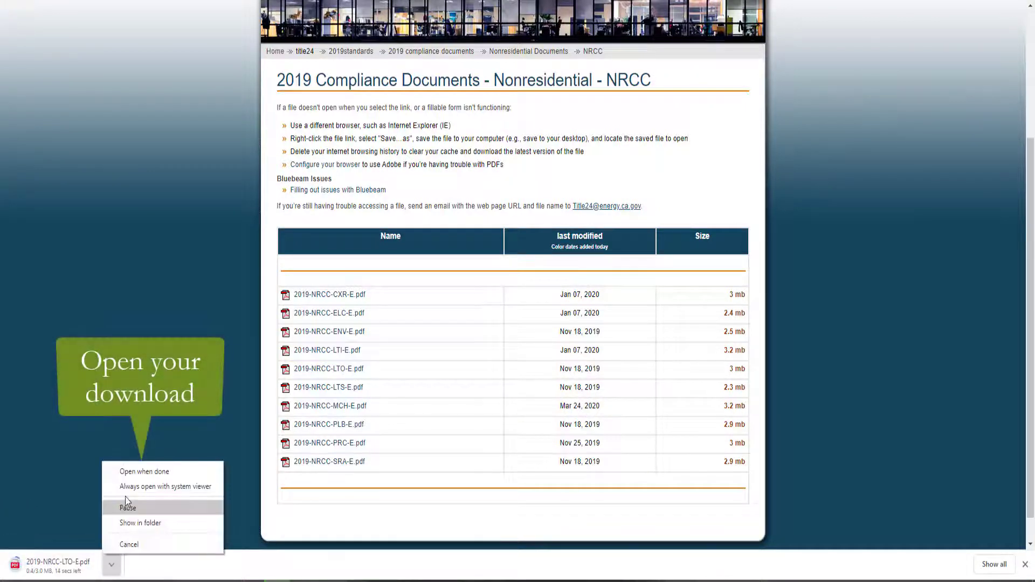
{"action": "left_click", "coordinate": [135, 470]}
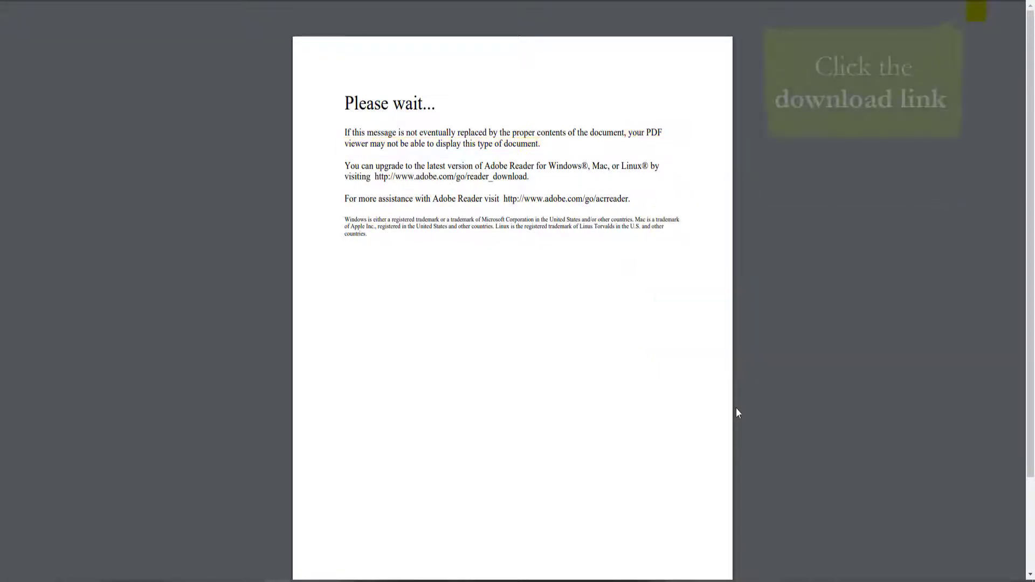
{"action": "left_click", "coordinate": [981, 23]}
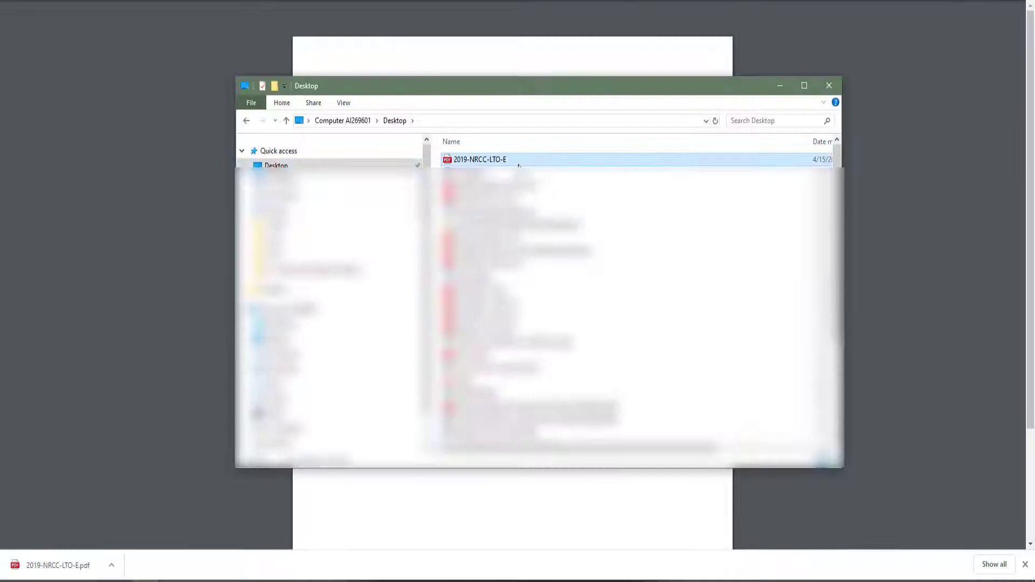
- Open 2019-NRCC-LTO-E from the Desktop with Adobe Acrobat Reader 2017
{"action": "double_click", "coordinate": [520, 160]}
{"action": "left_click", "coordinate": [541, 173]}
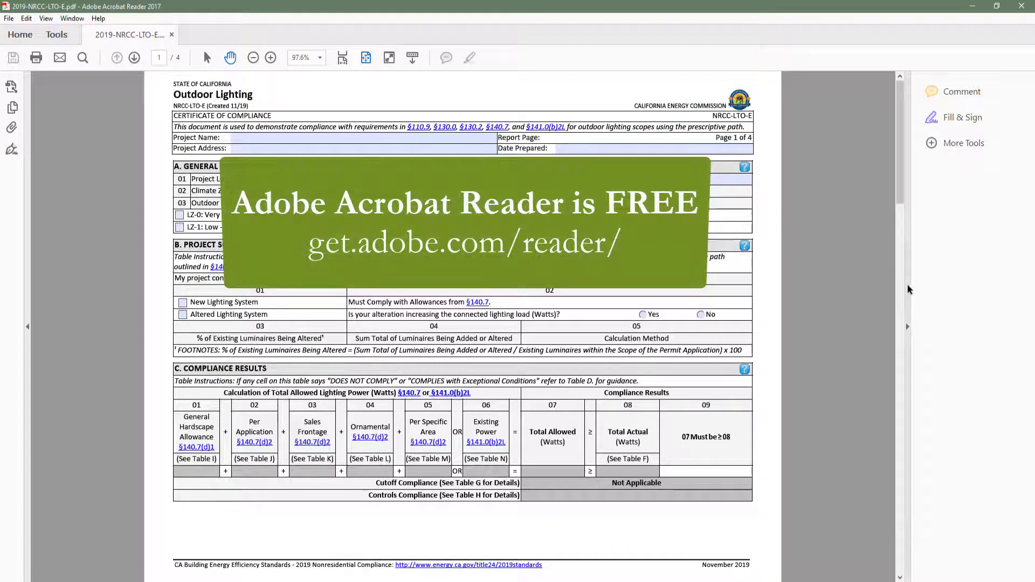
- Collapse the right tools pane so the Outdoor Lighting form page is wider
{"action": "left_click", "coordinate": [909, 289]}
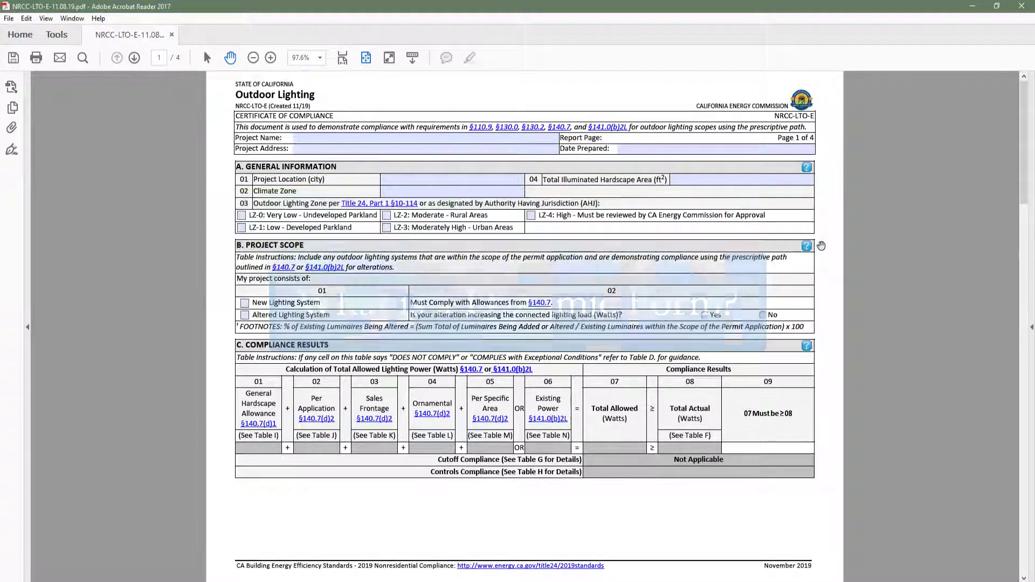
- Enter San Rafael, 10000 ft² hardscape, climate zone 2, LZ-1 and New Lighting System
{"action": "left_click", "coordinate": [504, 178]}
{"action": "type", "text": "Sa"}
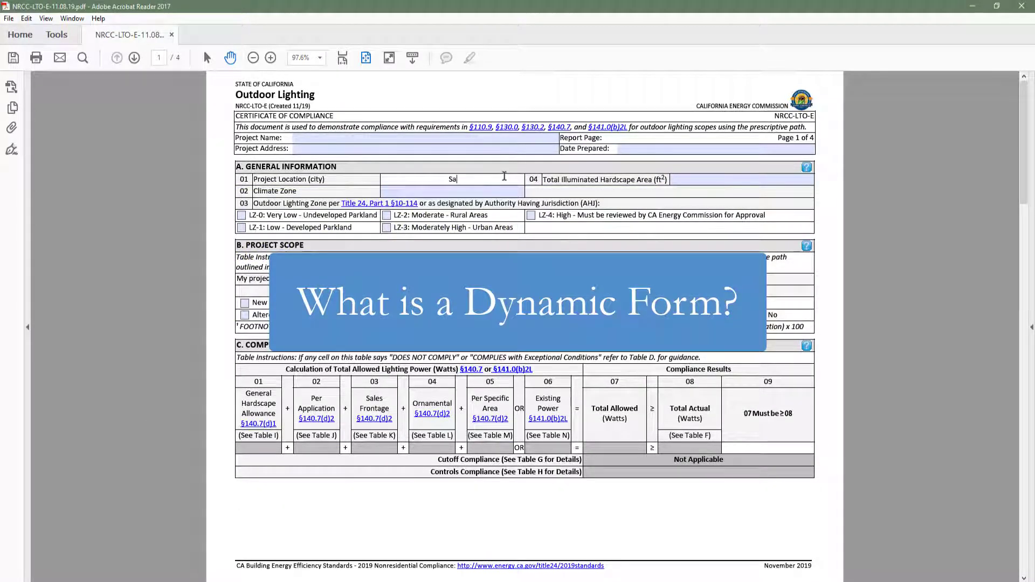
{"action": "type", "text": "n Rafael"}
{"action": "key", "text": "Tab"}
{"action": "type", "text": "10000"}
{"action": "key", "text": "Tab"}
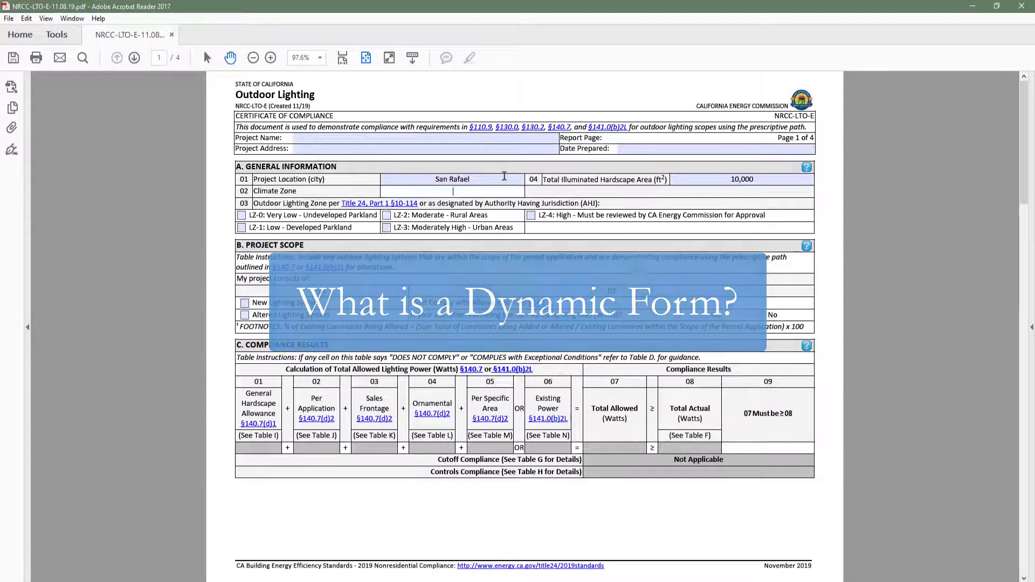
{"action": "type", "text": "2"}
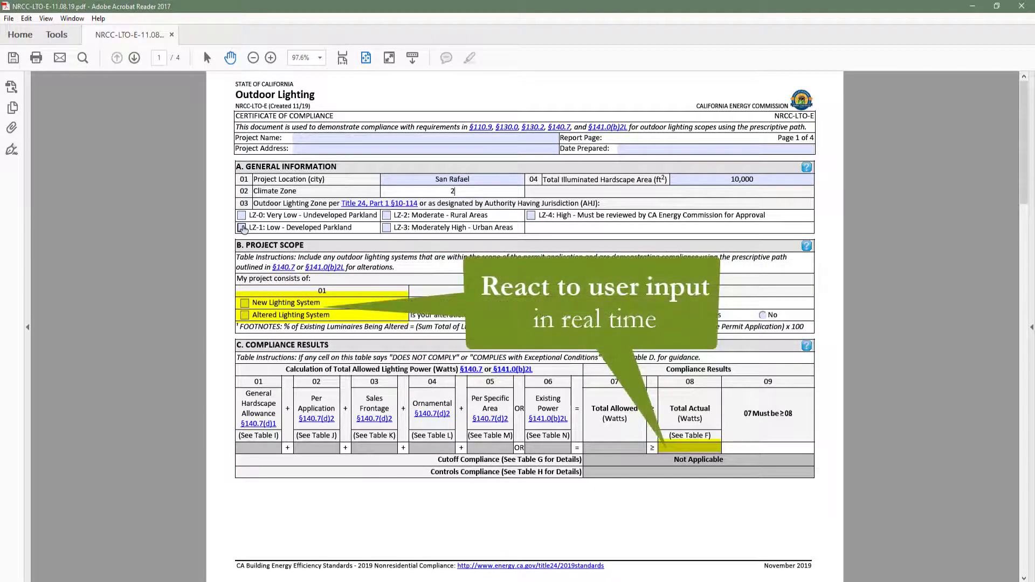
{"action": "left_click", "coordinate": [242, 228]}
{"action": "left_click", "coordinate": [244, 316]}
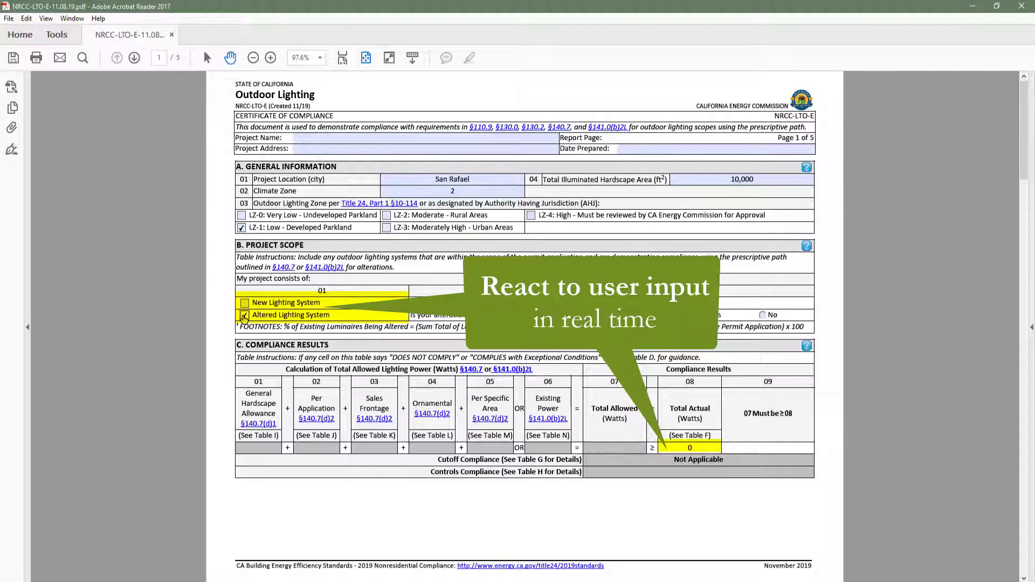
{"action": "left_click", "coordinate": [244, 303]}
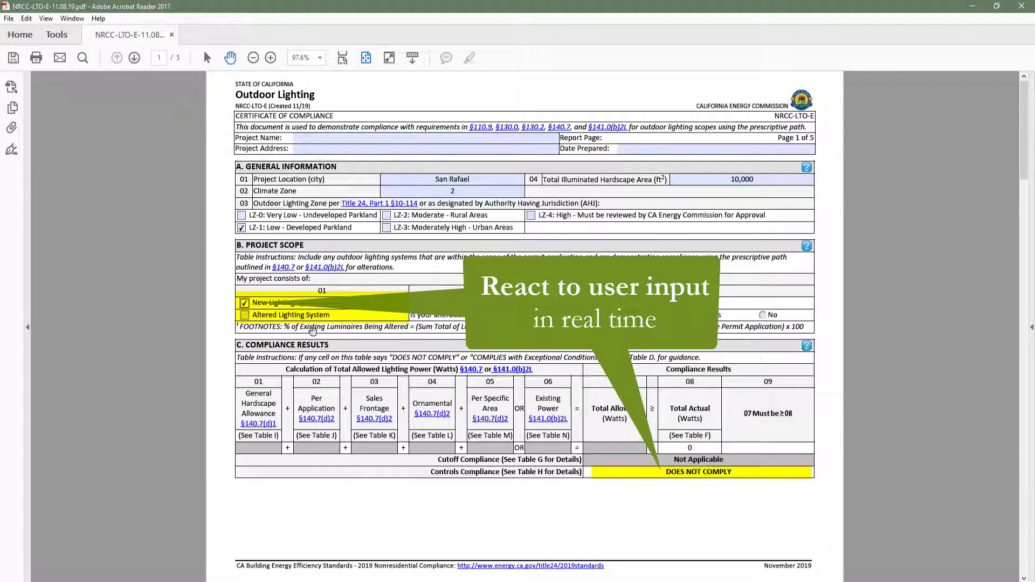
- Tick Per Application and add a Parking Lot area with Bldg Entrance/ Exit application
{"action": "scroll", "coordinate": [313, 330], "scroll_direction": "down", "scroll_amount": 4}
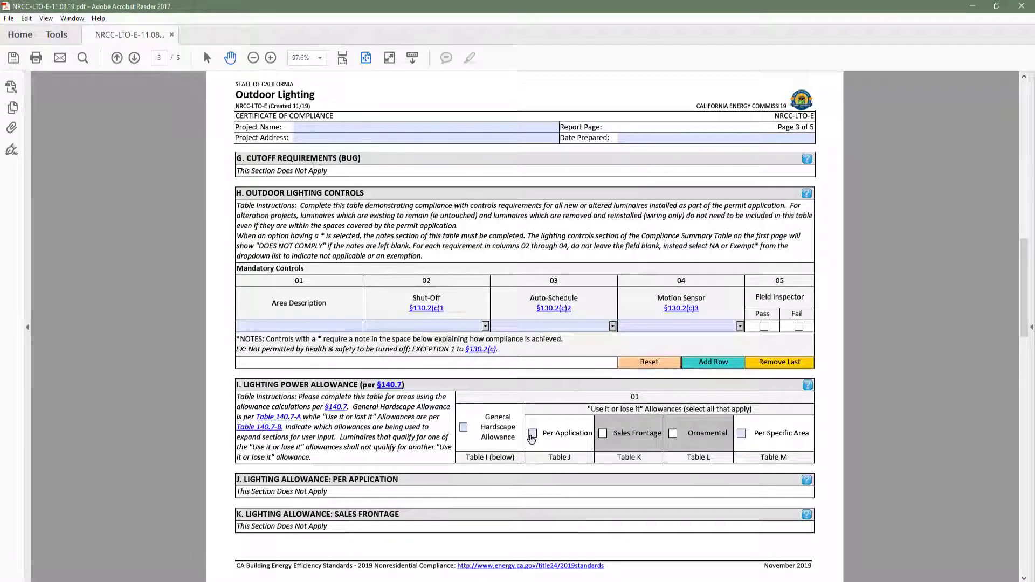
{"action": "left_click", "coordinate": [532, 434]}
{"action": "scroll", "coordinate": [529, 425], "scroll_direction": "down", "scroll_amount": 1}
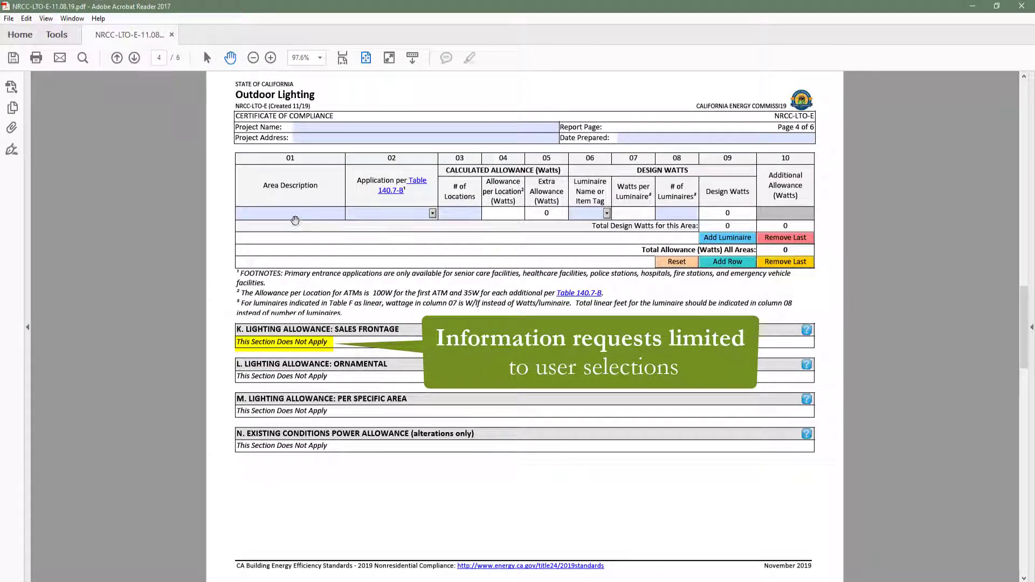
{"action": "left_click", "coordinate": [294, 214]}
{"action": "type", "text": "Parki"}
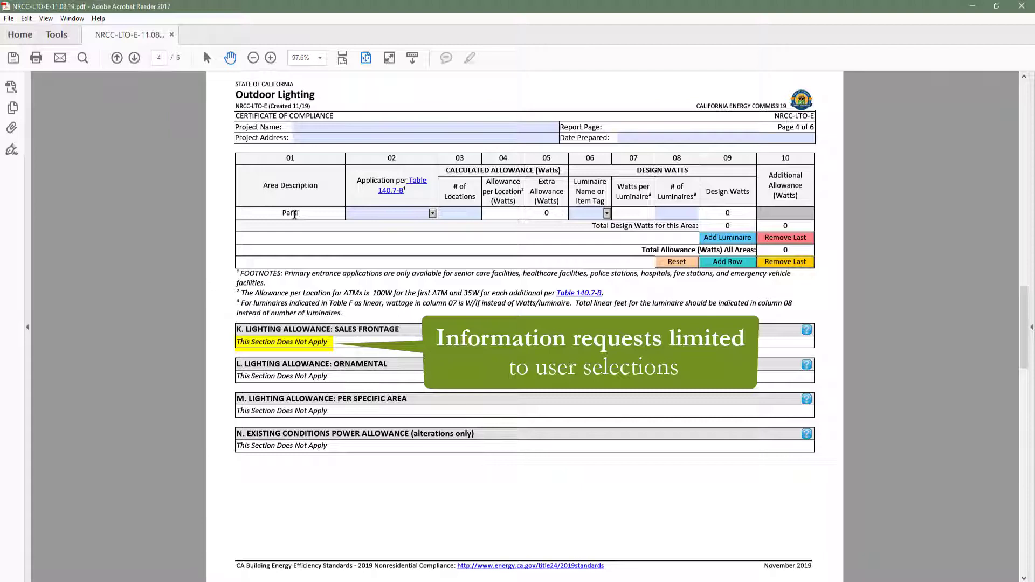
{"action": "type", "text": "ng Lot"}
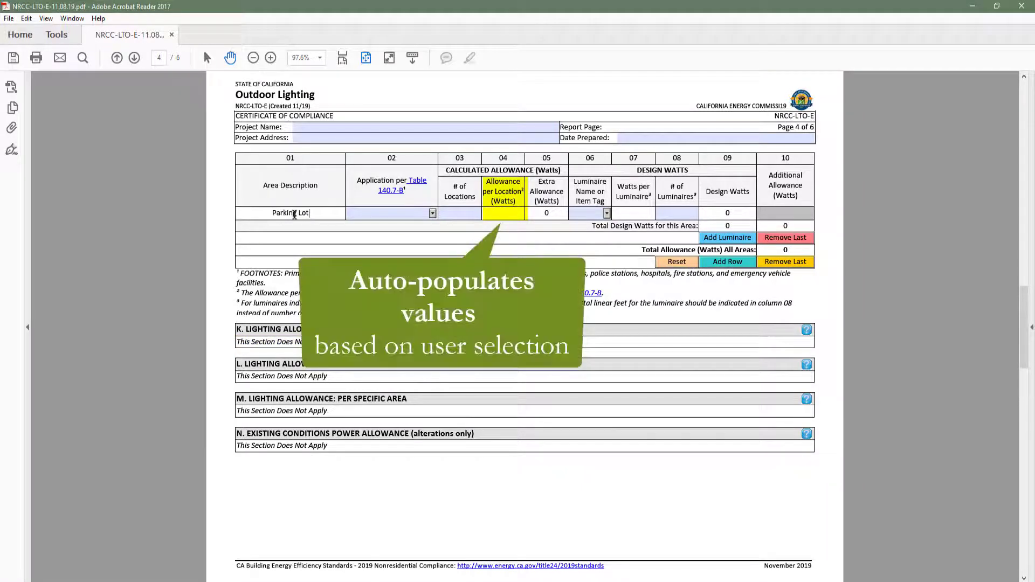
{"action": "left_click", "coordinate": [432, 214]}
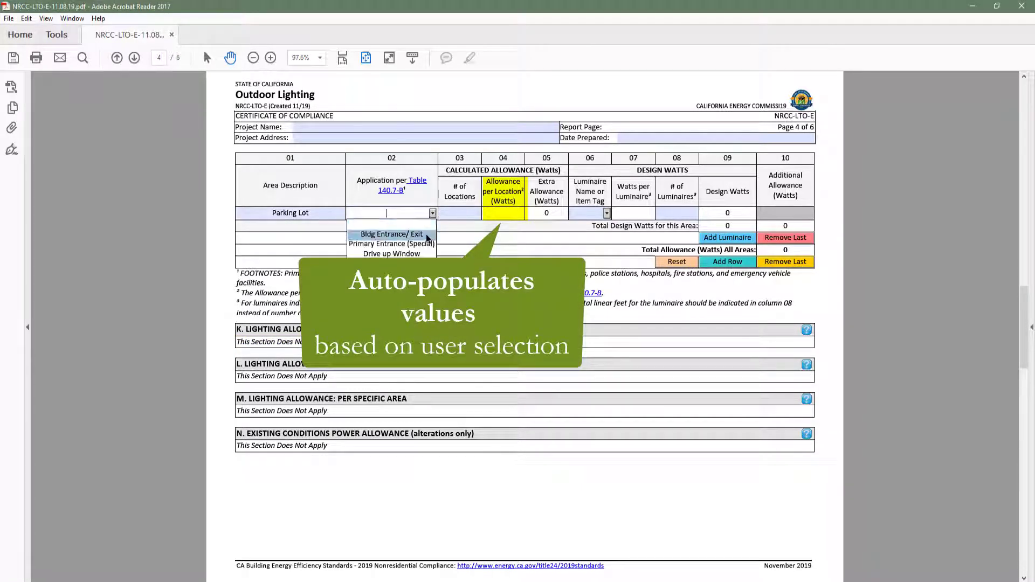
{"action": "left_click", "coordinate": [428, 234]}
{"action": "left_click", "coordinate": [432, 213]}
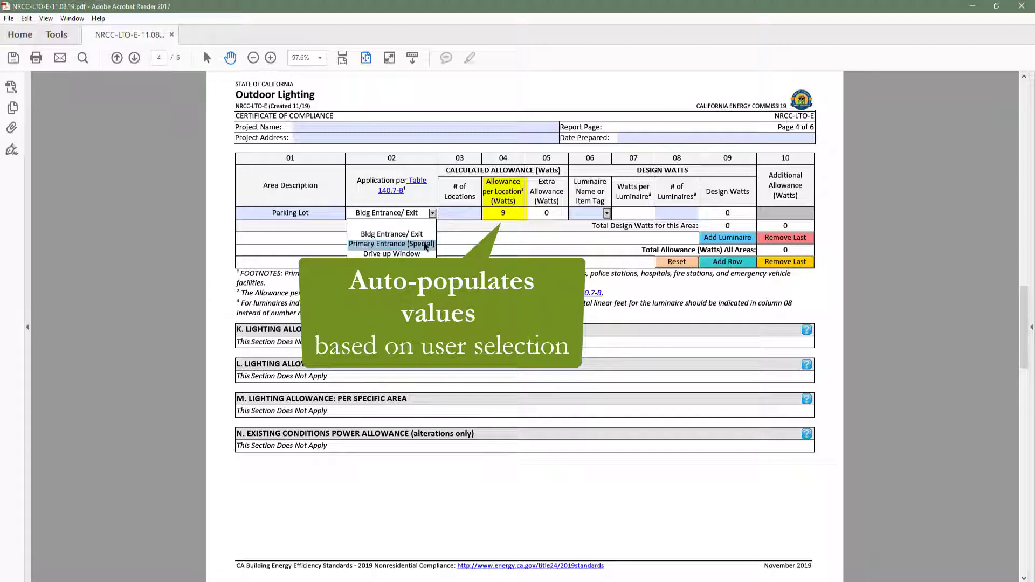
{"action": "left_click", "coordinate": [429, 244]}
{"action": "left_click", "coordinate": [433, 215]}
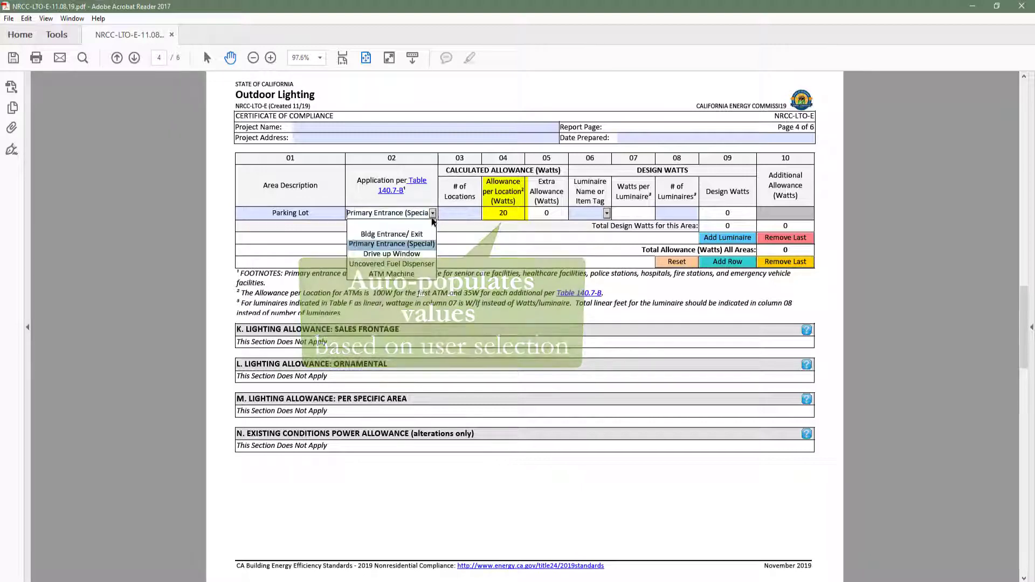
{"action": "left_click", "coordinate": [428, 234]}
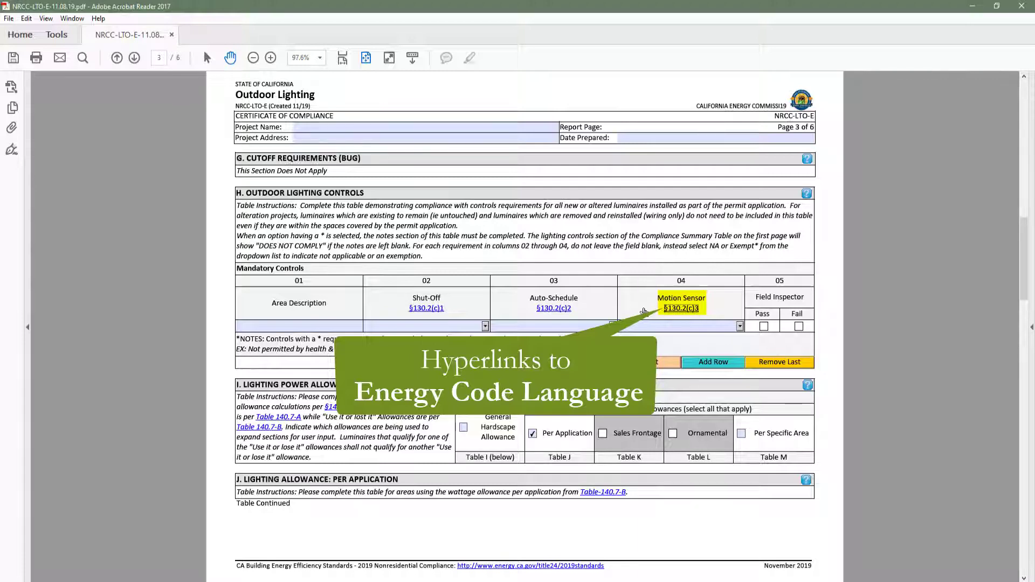
{"action": "left_click", "coordinate": [676, 310]}
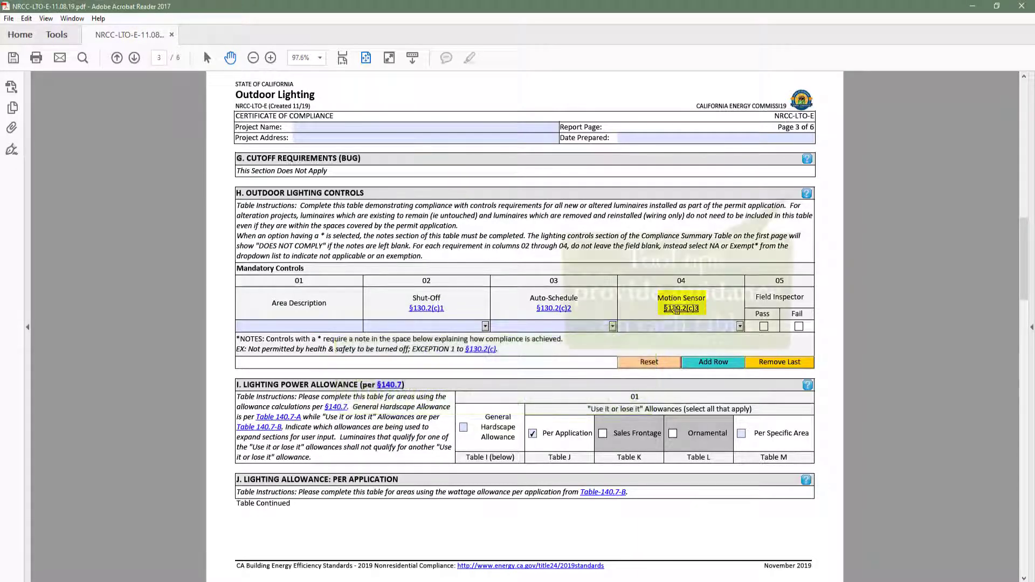
{"action": "mouse_move", "coordinate": [806, 192]}
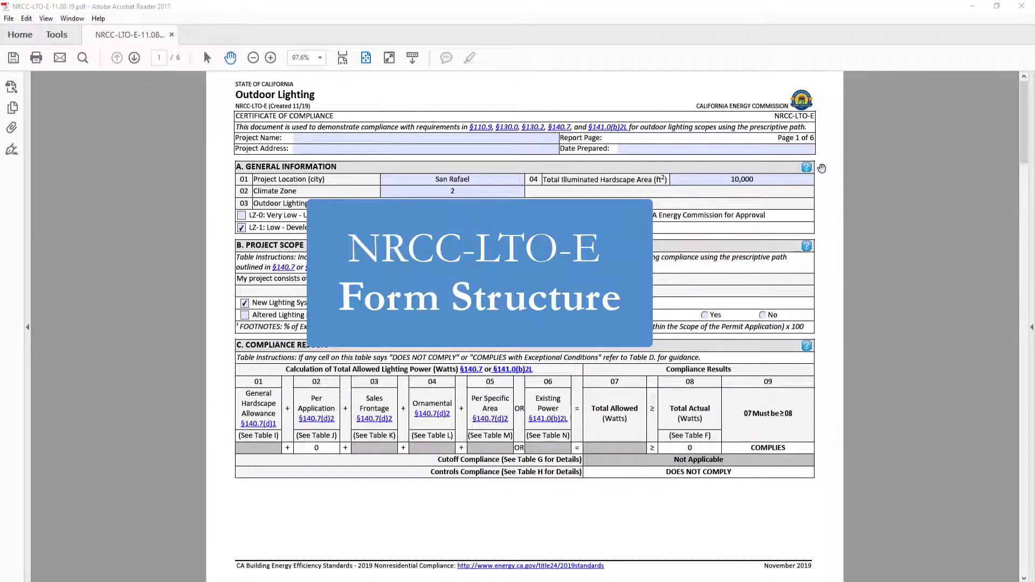
- Commit the 10,000 ft² Total Illuminated Hardscape Area value in Table A
{"action": "left_click", "coordinate": [788, 182]}
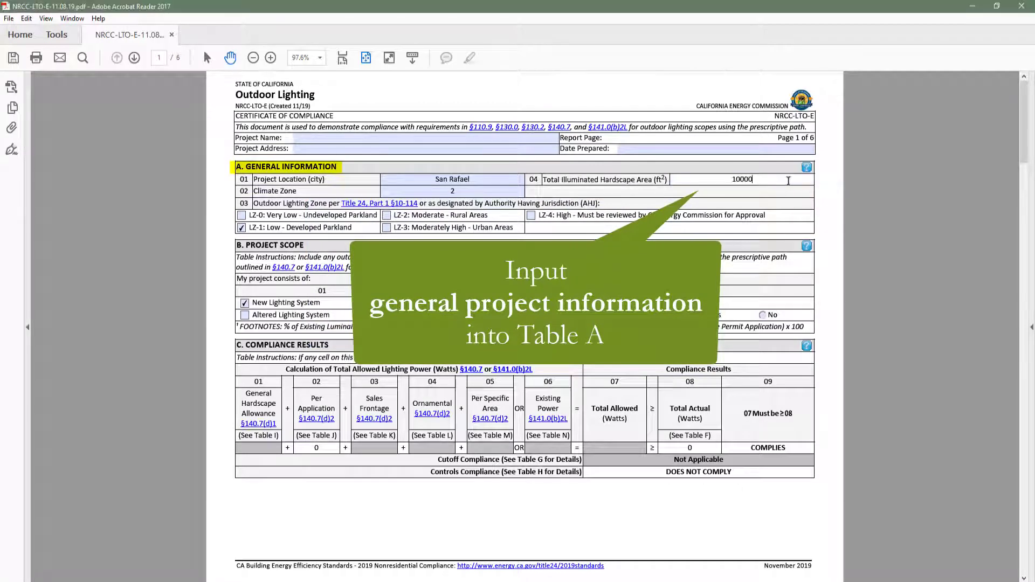
{"action": "left_click", "coordinate": [242, 229]}
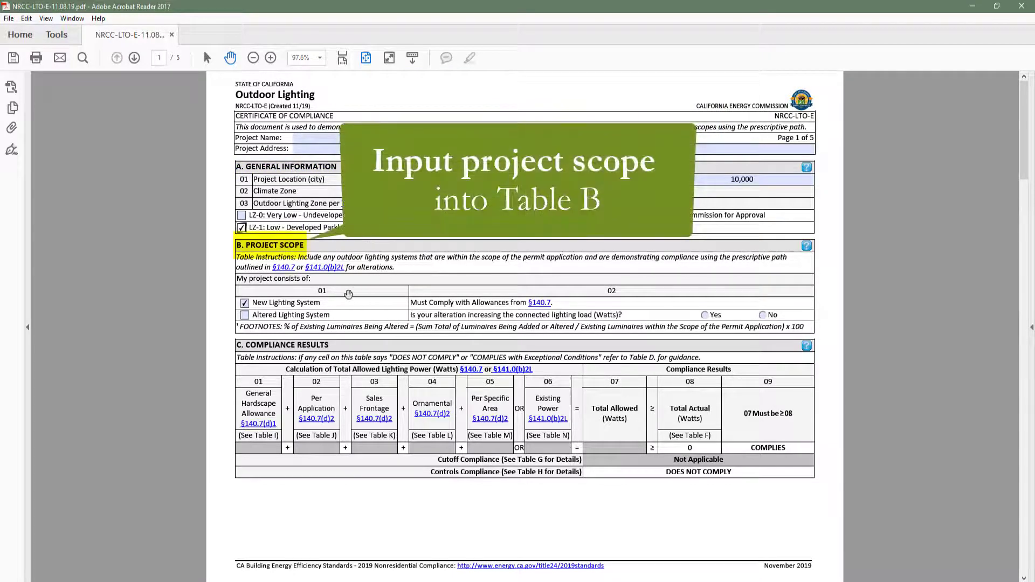
- Leave only New Lighting System checked in Table B, then scroll through pages 2–3
{"action": "left_click", "coordinate": [245, 315]}
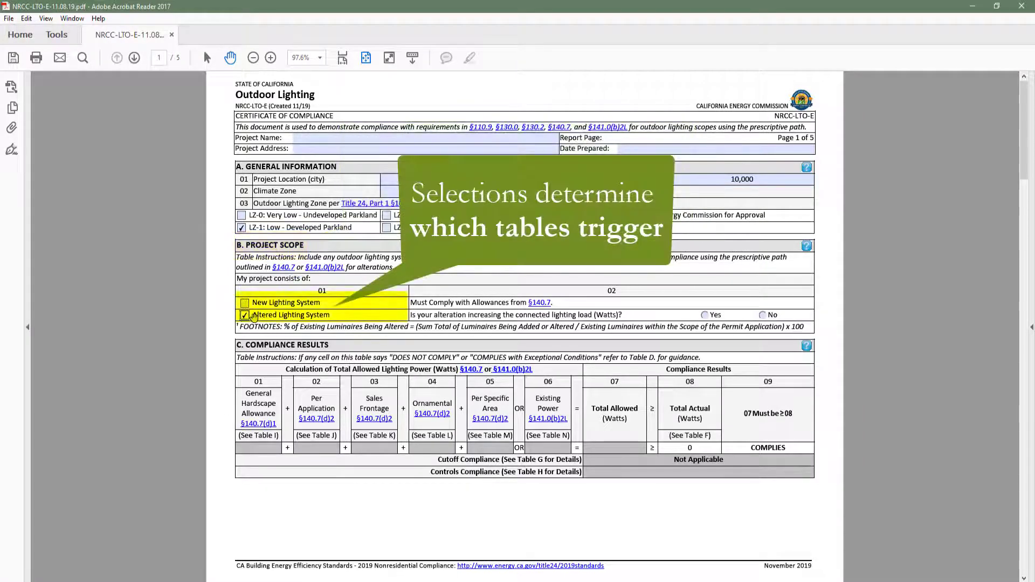
{"action": "left_click", "coordinate": [246, 304]}
{"action": "left_click", "coordinate": [245, 315]}
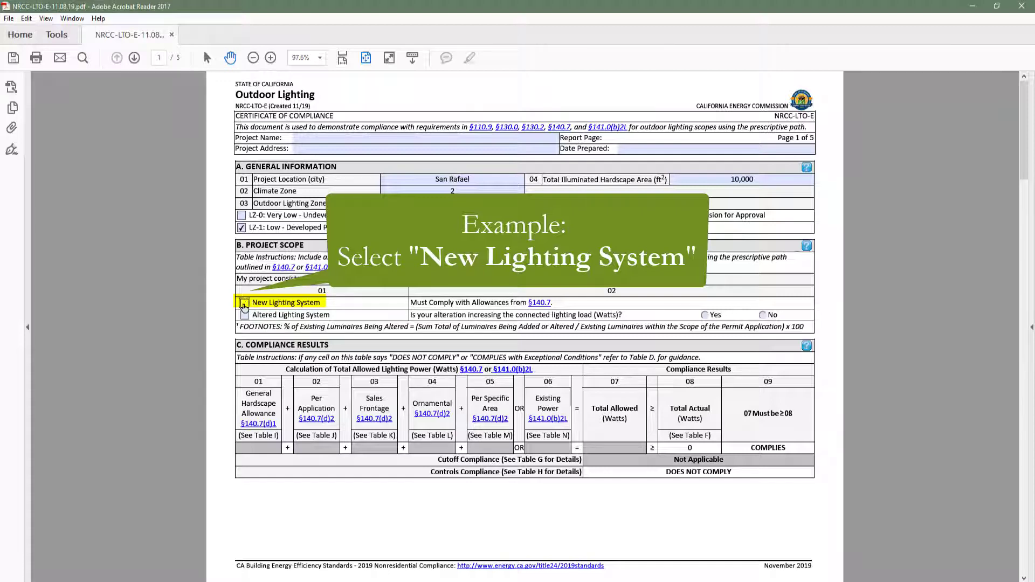
{"action": "scroll", "coordinate": [305, 351], "scroll_direction": "down", "scroll_amount": 5}
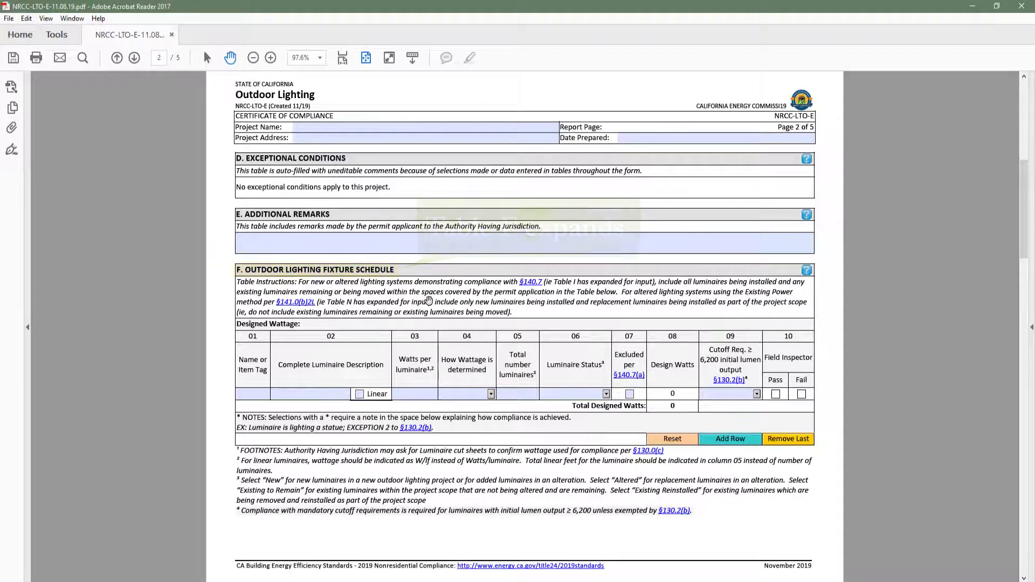
{"action": "scroll", "coordinate": [432, 294], "scroll_direction": "down", "scroll_amount": 5}
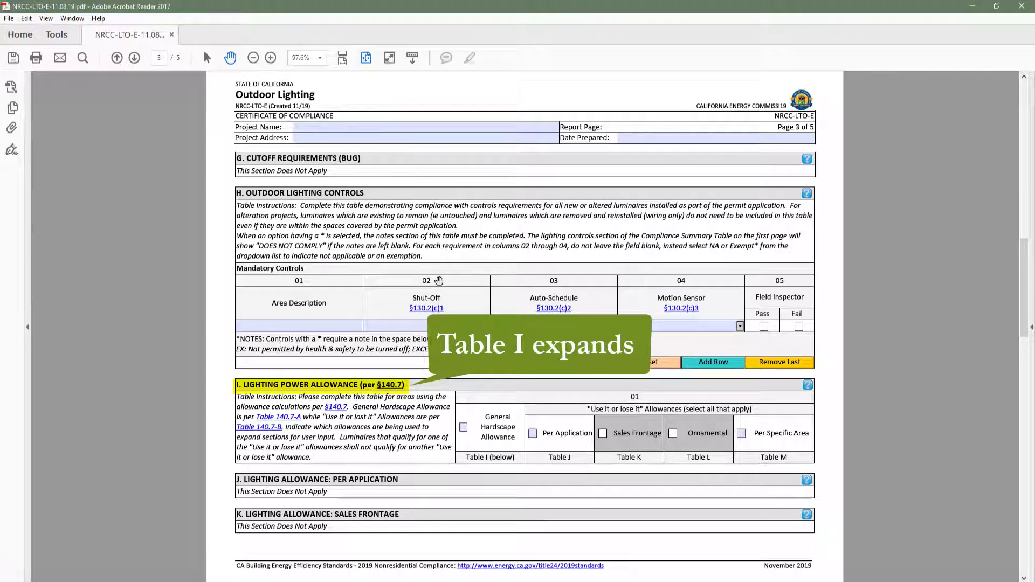
- Add Table F fixture A1 'A1 LED': 10 W, NA8 Default, 10 luminaires, status New
{"action": "scroll", "coordinate": [439, 281], "scroll_direction": "up", "scroll_amount": 5}
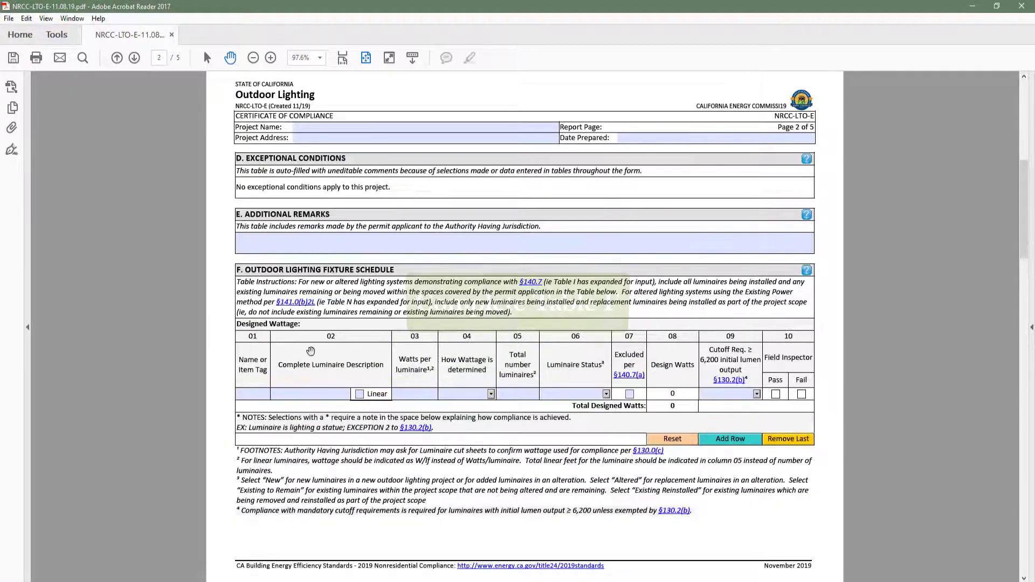
{"action": "left_click", "coordinate": [259, 388]}
{"action": "type", "text": "A1"}
{"action": "left_click", "coordinate": [297, 393]}
{"action": "type", "text": "A1"}
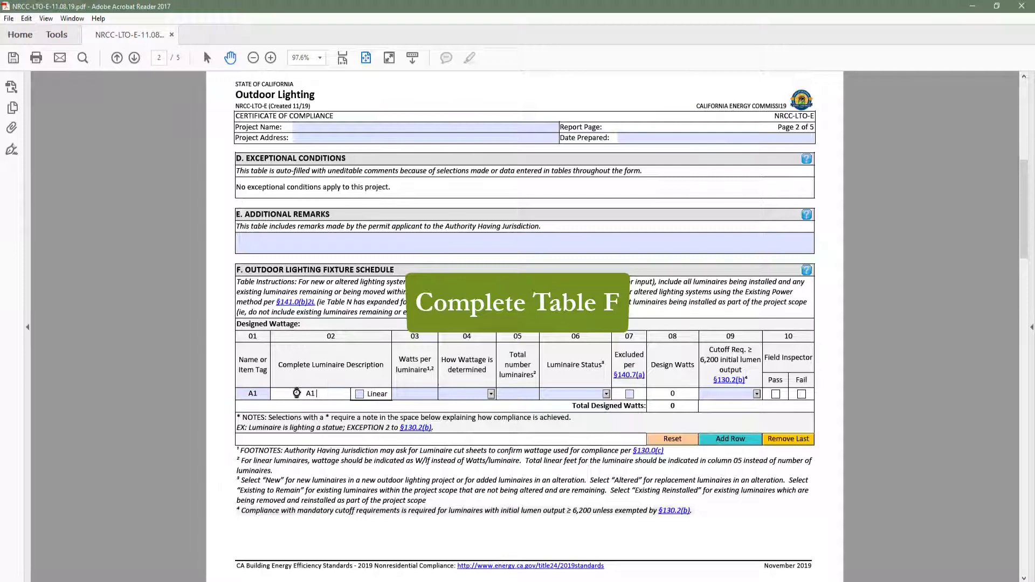
{"action": "type", "text": " LED"}
{"action": "key", "text": "Tab"}
{"action": "type", "text": "10"}
{"action": "key", "text": "Tab"}
{"action": "left_click", "coordinate": [491, 393]}
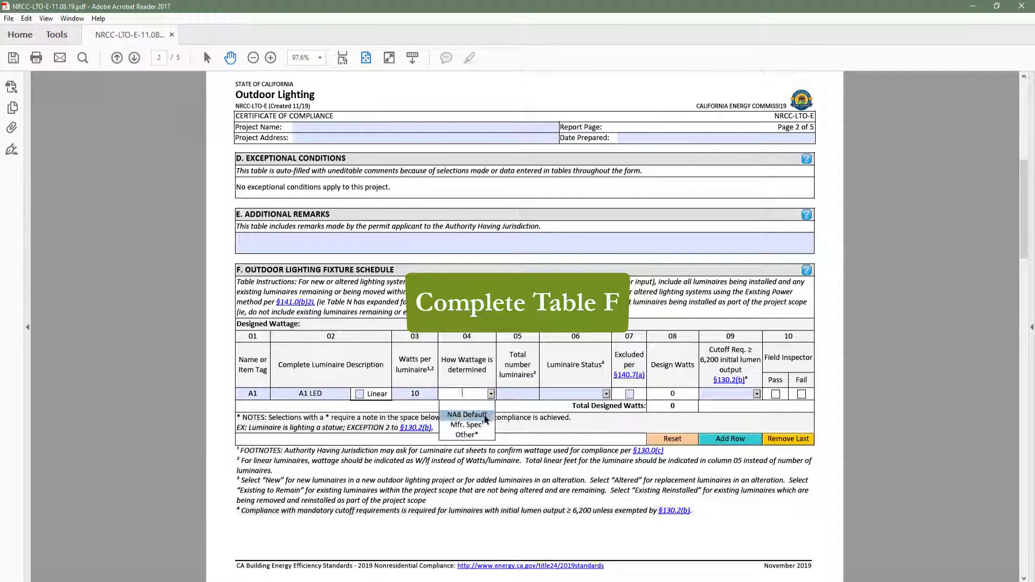
{"action": "left_click", "coordinate": [485, 418]}
{"action": "key", "text": "Tab"}
{"action": "type", "text": "10"}
{"action": "key", "text": "Tab"}
{"action": "key", "text": "n"}
{"action": "key", "text": "Tab"}
{"action": "key", "text": "Tab"}
{"action": "left_click", "coordinate": [756, 393]}
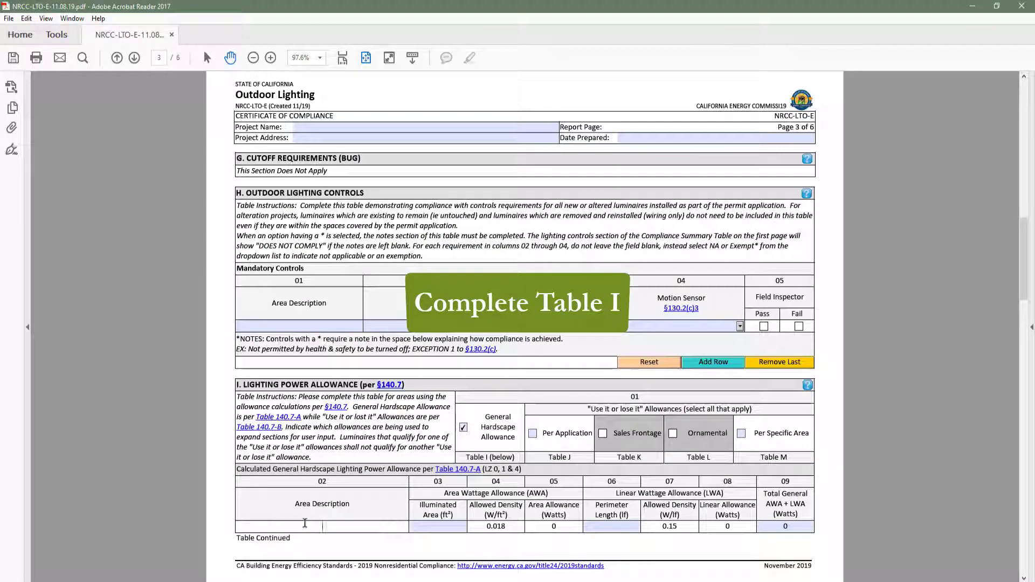
- Enter Table I Parking Lot with 10000 illuminated area and 10000 perimeter
{"action": "left_click", "coordinate": [304, 523]}
{"action": "type", "text": "Parking Lot"}
{"action": "key", "text": "Tab"}
{"action": "type", "text": "10000"}
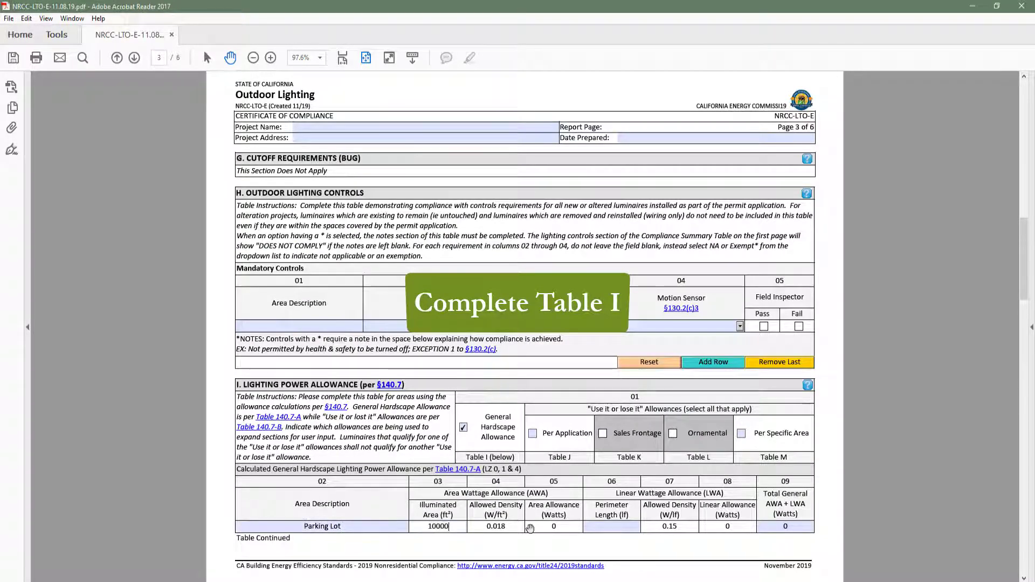
{"action": "key", "text": "Tab"}
{"action": "type", "text": "10000"}
{"action": "left_click", "coordinate": [825, 518]}
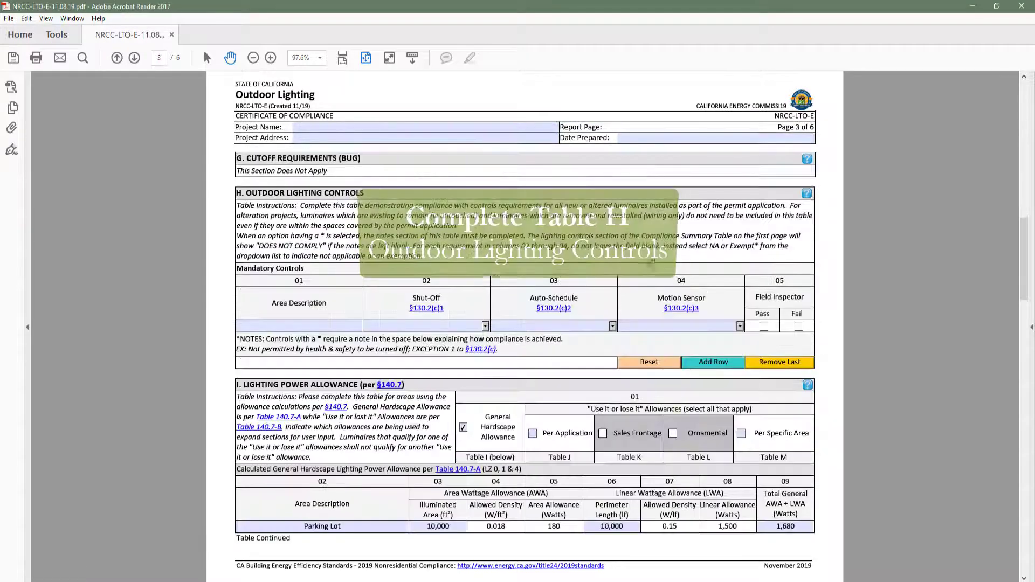
- In Table H, describe the area as Parking Lot with Astronomical Timer shut-off, auto-schedule Yes and motion sensor Yes
{"action": "left_click", "coordinate": [347, 322]}
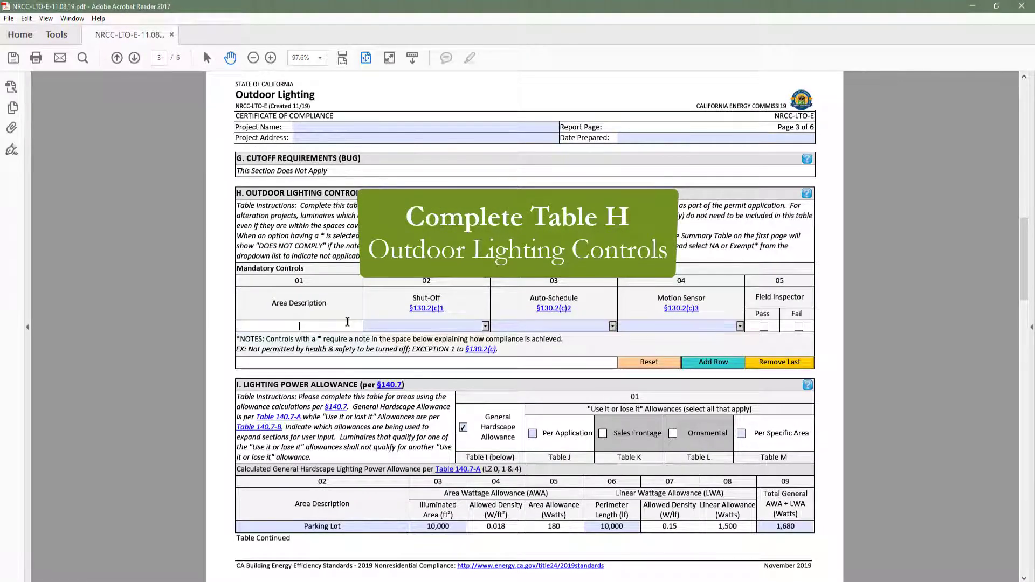
{"action": "type", "text": "Parking Lot"}
{"action": "left_click", "coordinate": [474, 322]}
{"action": "left_click", "coordinate": [485, 326]}
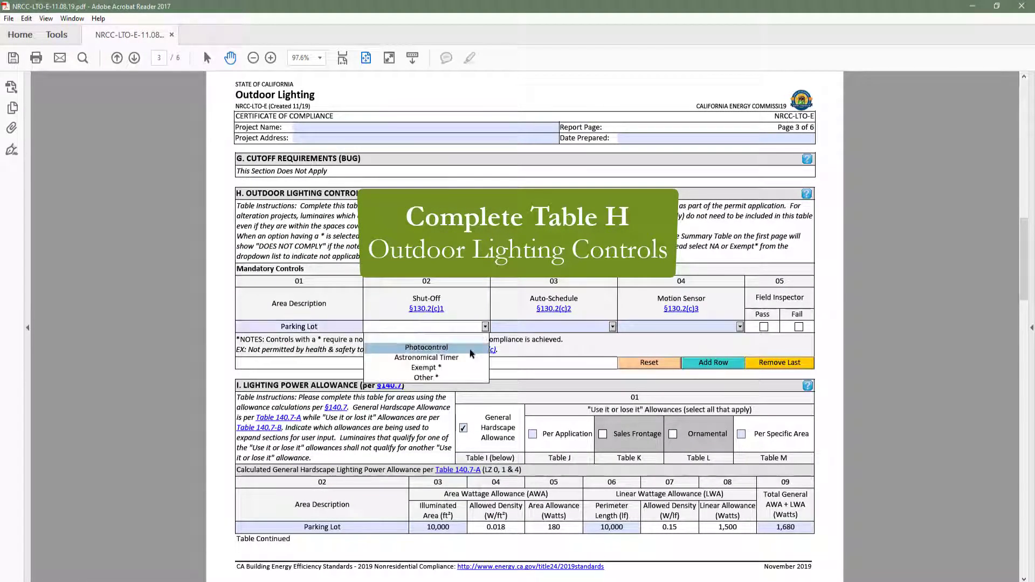
{"action": "left_click", "coordinate": [426, 357]}
{"action": "left_click", "coordinate": [613, 327]}
{"action": "left_click", "coordinate": [553, 348]}
{"action": "left_click", "coordinate": [739, 326]}
{"action": "left_click", "coordinate": [736, 347]}
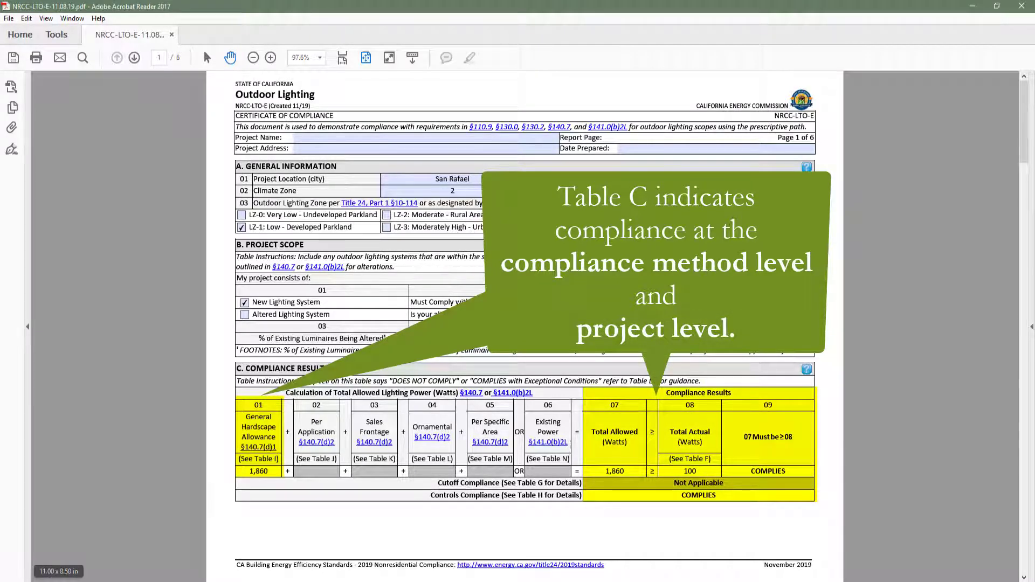
- In Table O on page 4, set NRCI-LTO-02-E to No
{"action": "scroll", "coordinate": [822, 370], "scroll_direction": "down", "scroll_amount": 3}
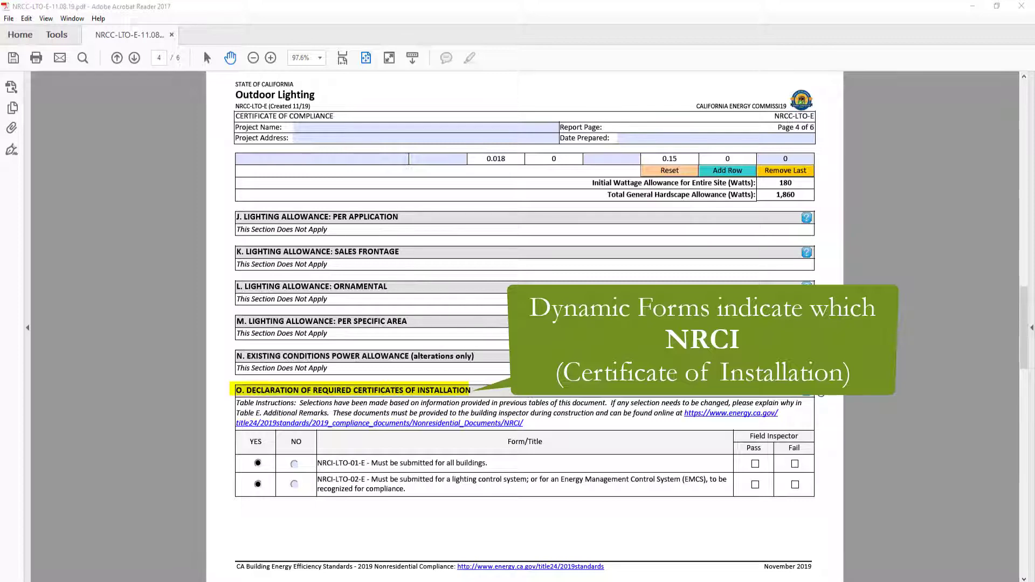
{"action": "scroll", "coordinate": [820, 392], "scroll_direction": "down", "scroll_amount": 1}
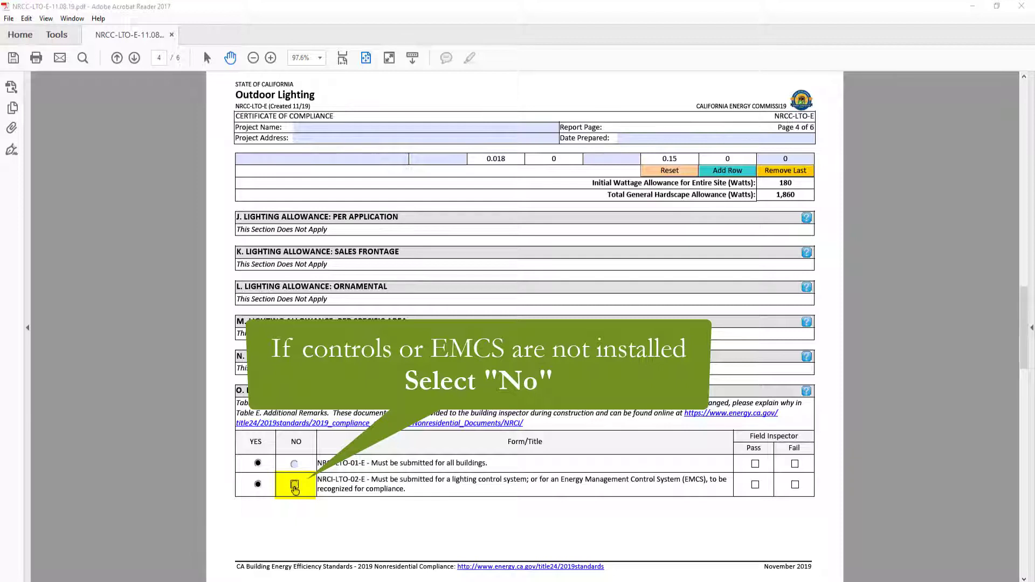
{"action": "left_click", "coordinate": [295, 488]}
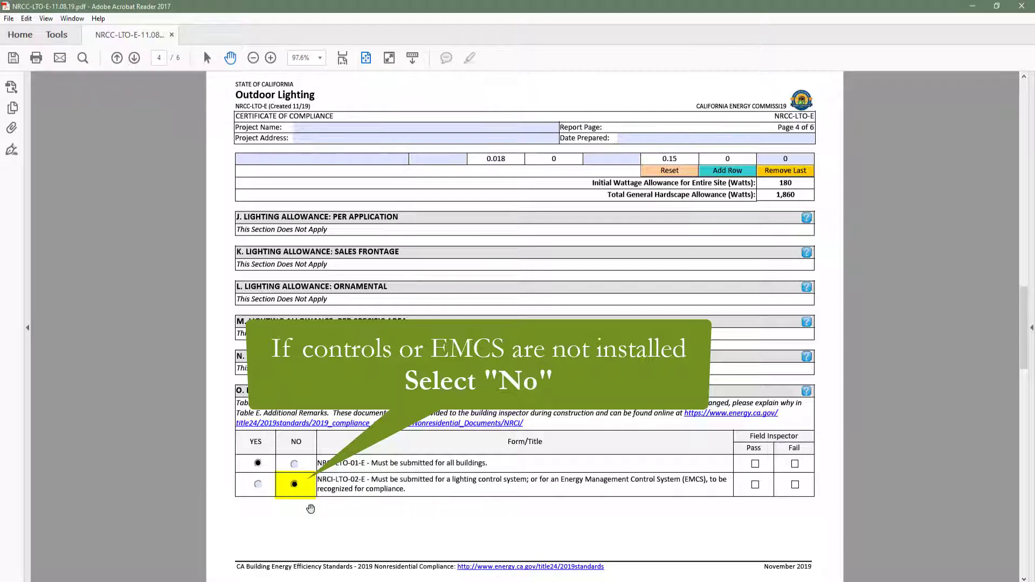
{"action": "scroll", "coordinate": [310, 509], "scroll_direction": "up", "scroll_amount": 3}
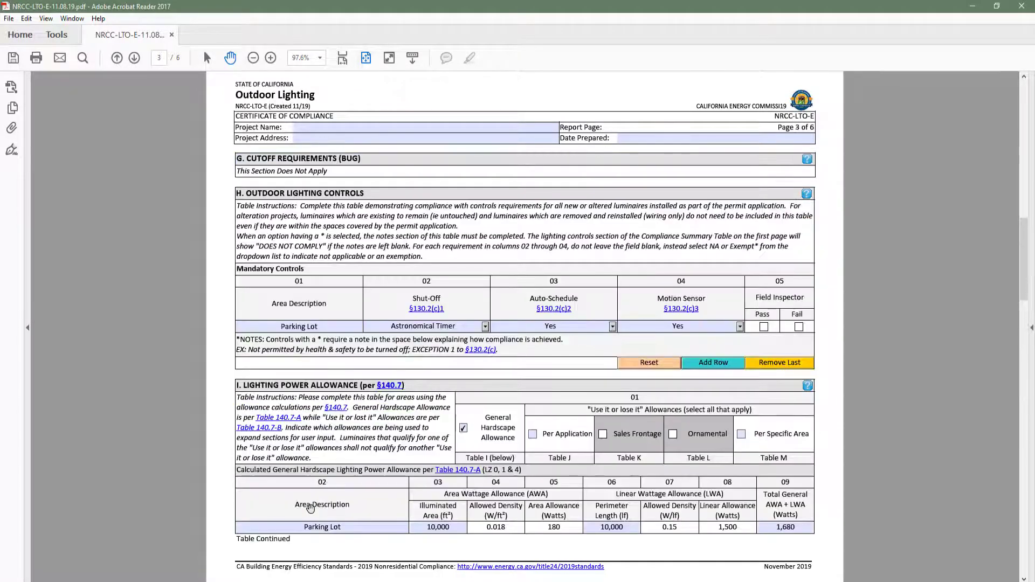
{"action": "scroll", "coordinate": [311, 509], "scroll_direction": "up", "scroll_amount": 3}
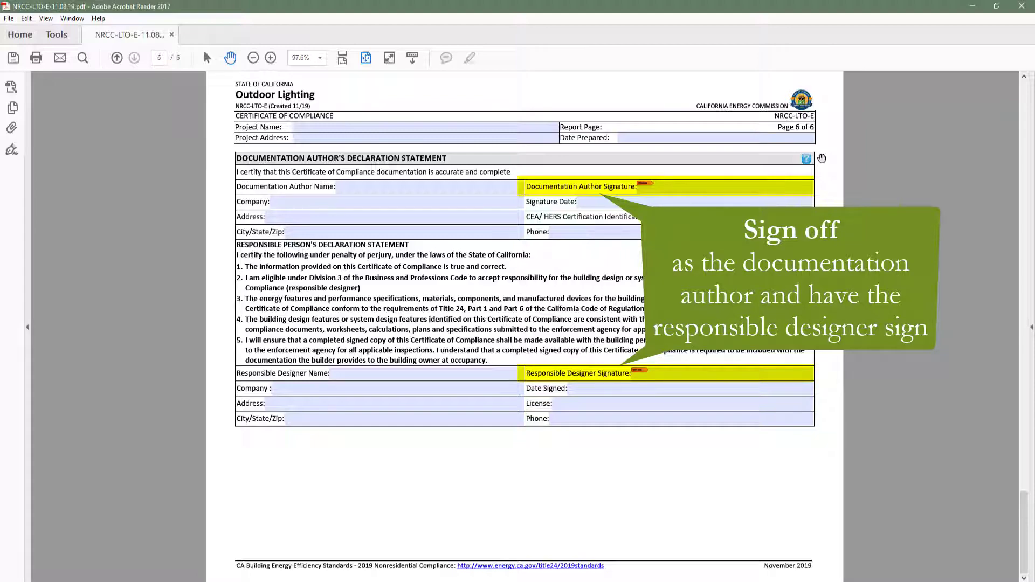
{"action": "left_click", "coordinate": [674, 187]}
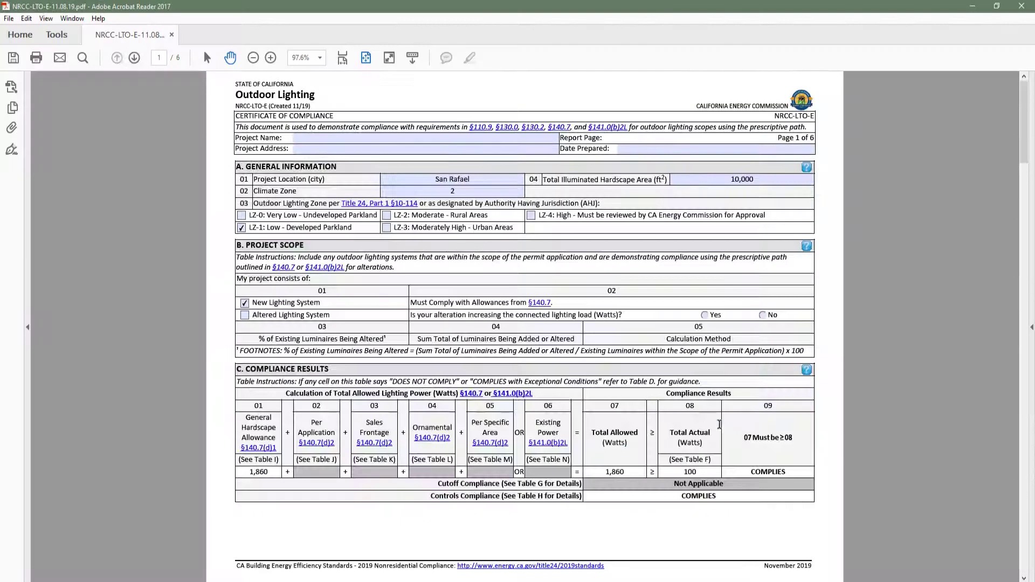
- Enter Project Name 'Example Project', the project street address, and Date Prepared 4.17.20 in the page 1 header
{"action": "left_click", "coordinate": [342, 141]}
{"action": "type", "text": "E"}
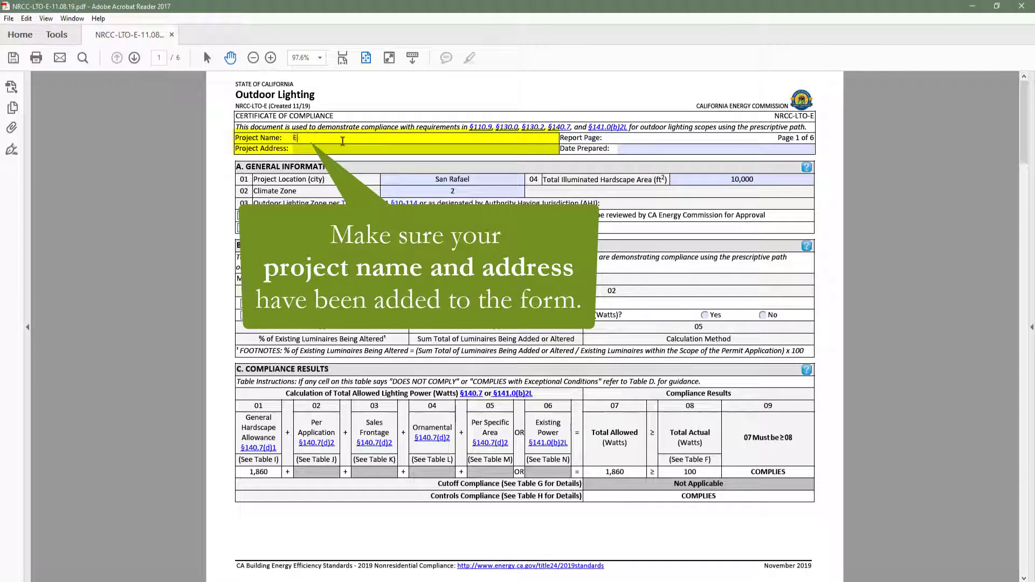
{"action": "type", "text": "xample Project"}
{"action": "left_click", "coordinate": [386, 151]}
{"action": "type", "text": "12"}
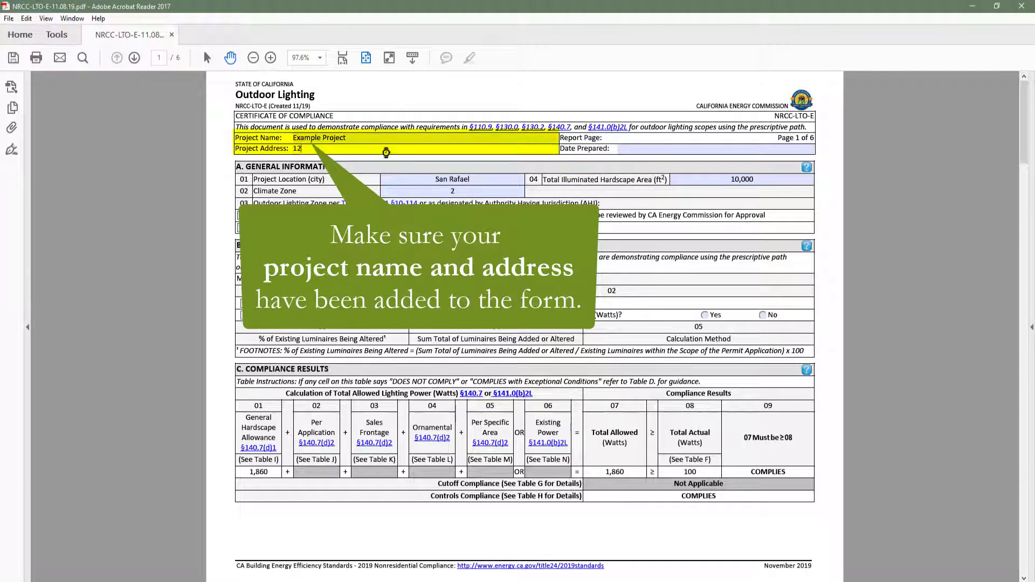
{"action": "type", "text": "3 Example Street"}
{"action": "left_click", "coordinate": [621, 152]}
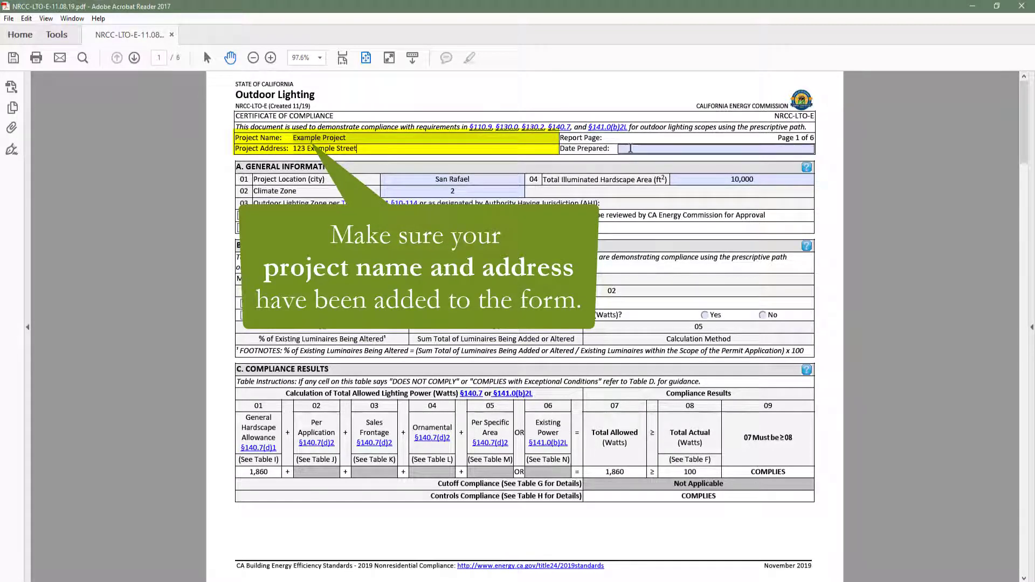
{"action": "type", "text": "4.17.20"}
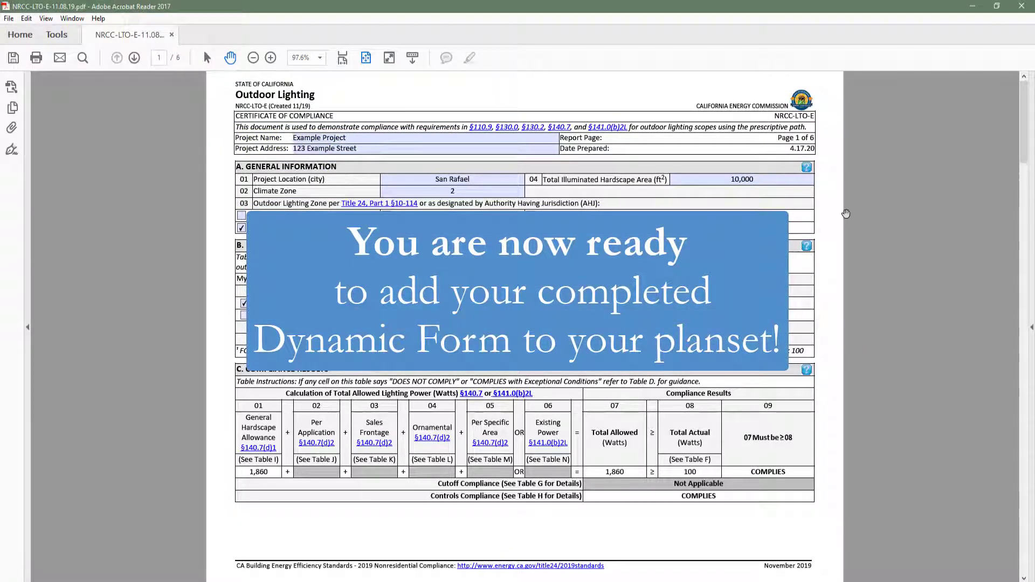
{"action": "left_click", "coordinate": [842, 215]}
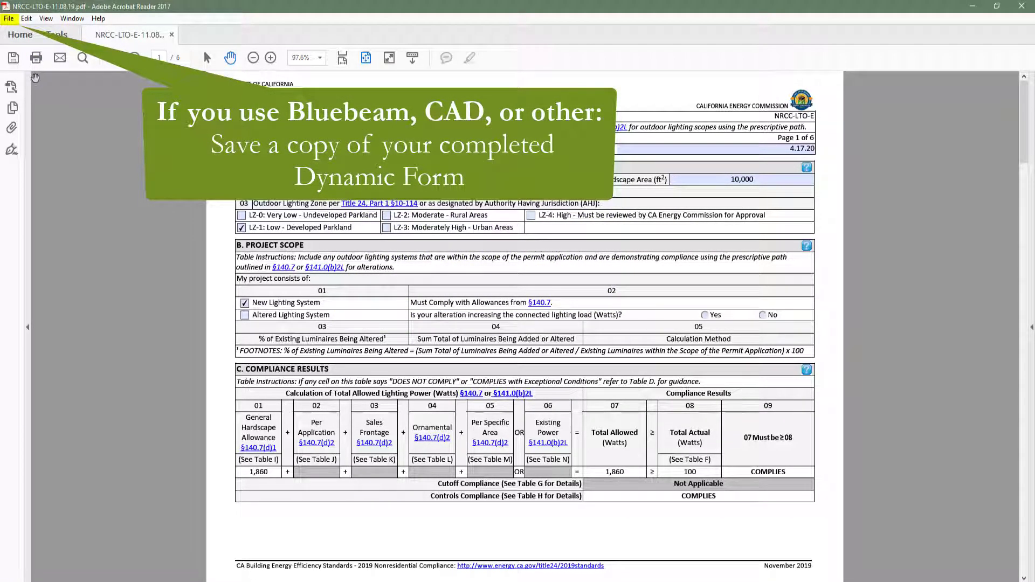
{"action": "left_click", "coordinate": [8, 18]}
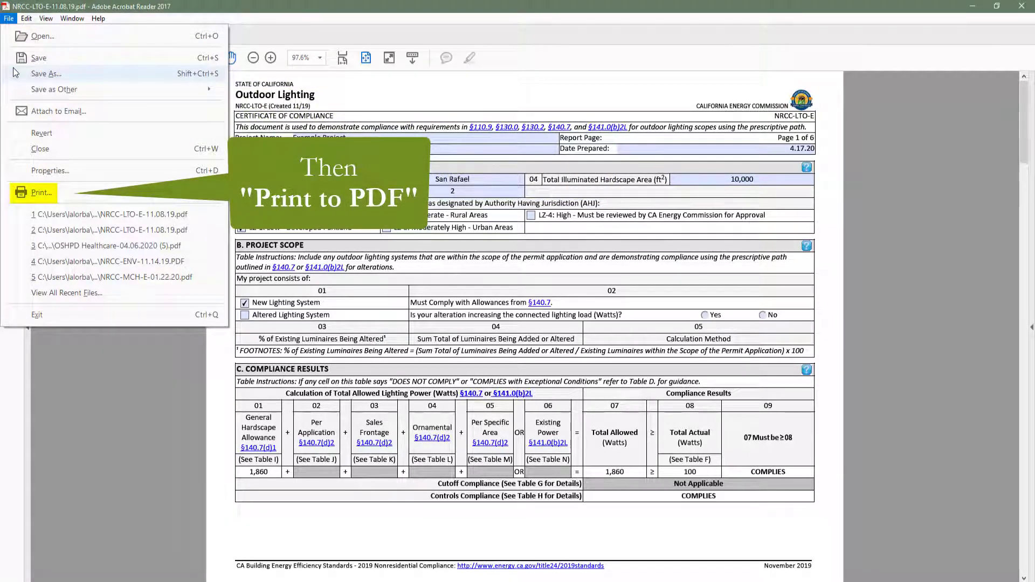
{"action": "left_click", "coordinate": [48, 195]}
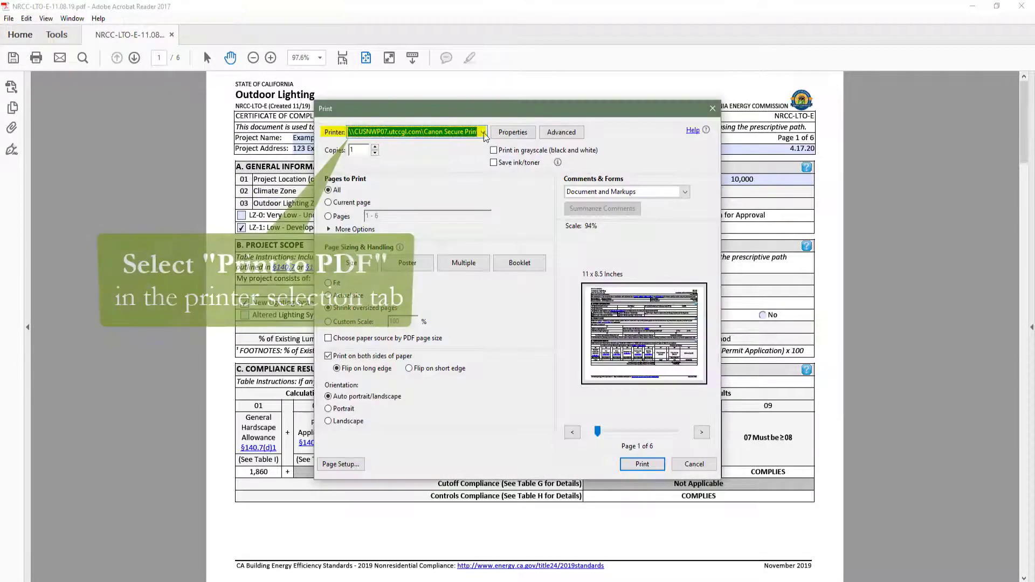
{"action": "left_click", "coordinate": [463, 132]}
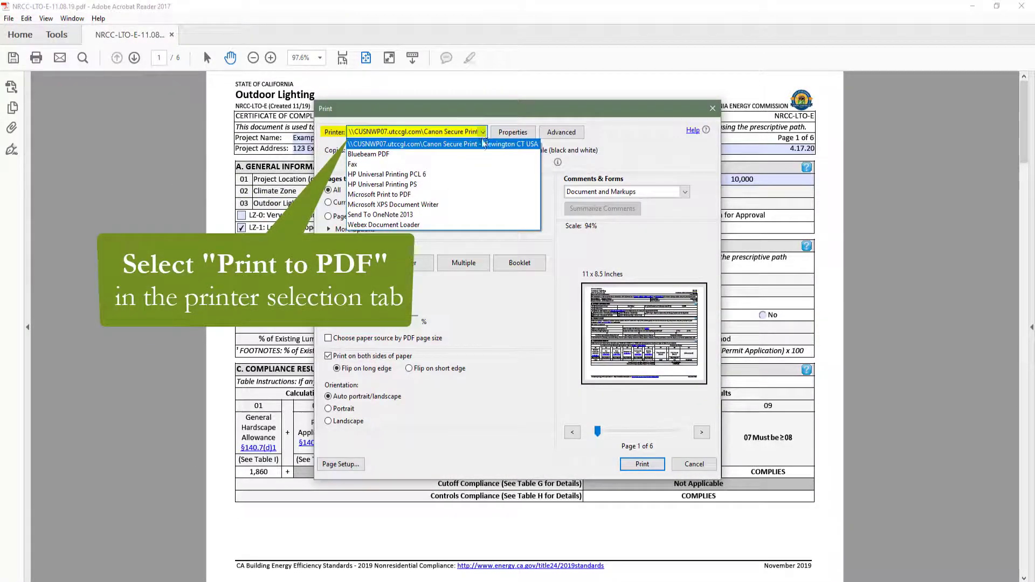
{"action": "left_click", "coordinate": [442, 194]}
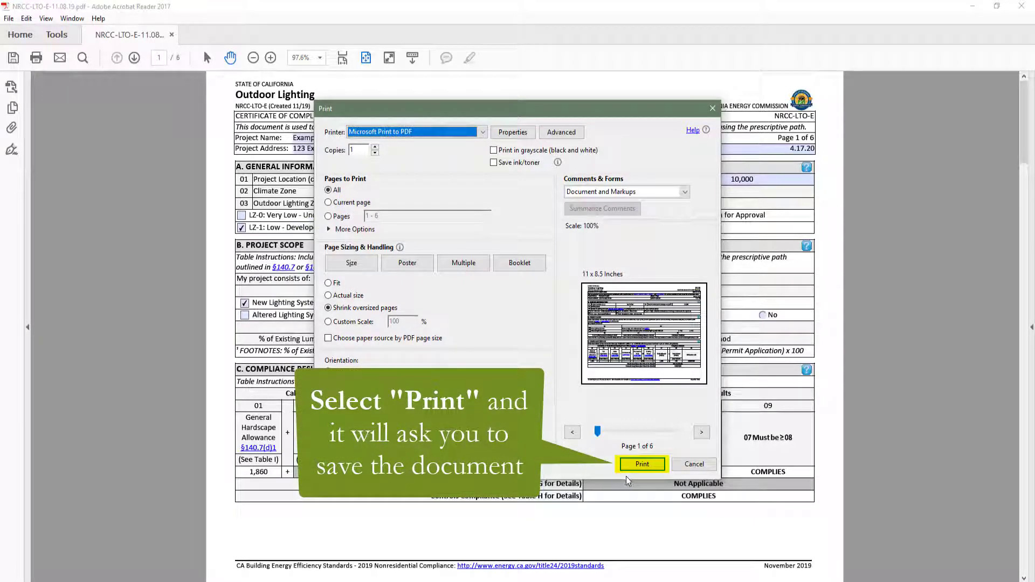
{"action": "left_click", "coordinate": [694, 464]}
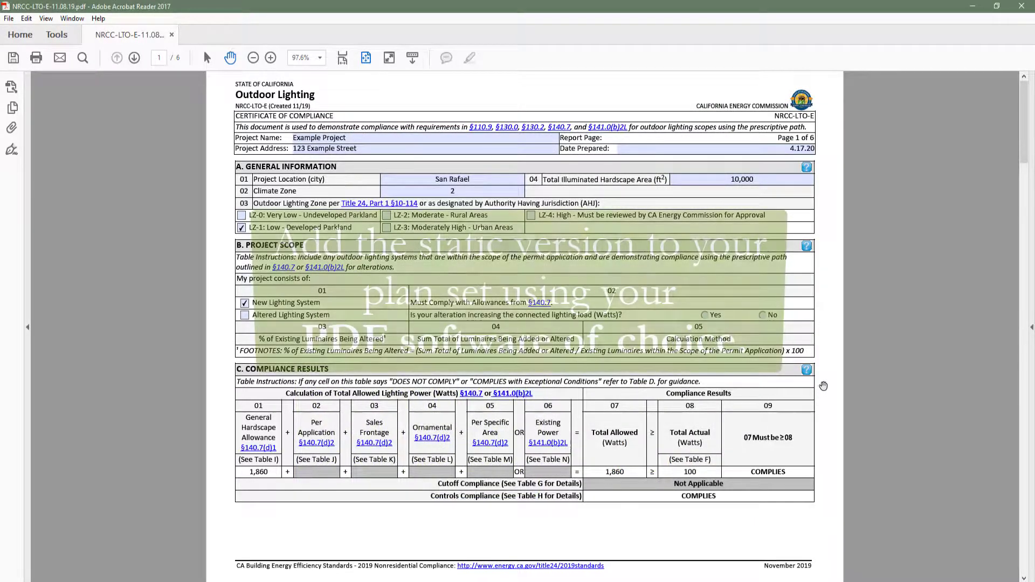